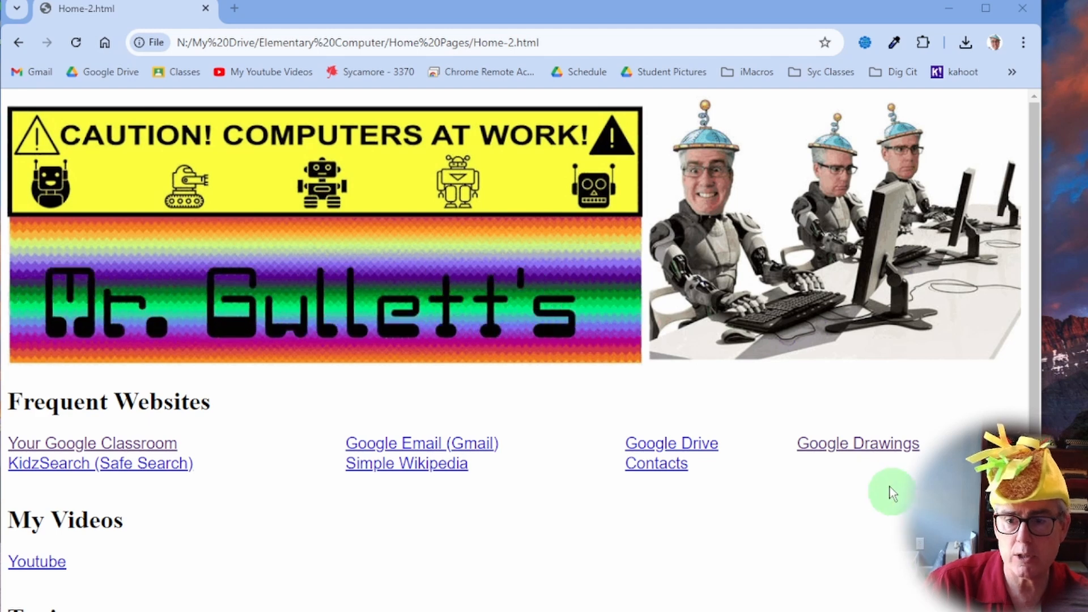
Open a new Google Drawings file and name it "Fun With Shapes".
{"action": "left_click", "coordinate": [860, 444]}
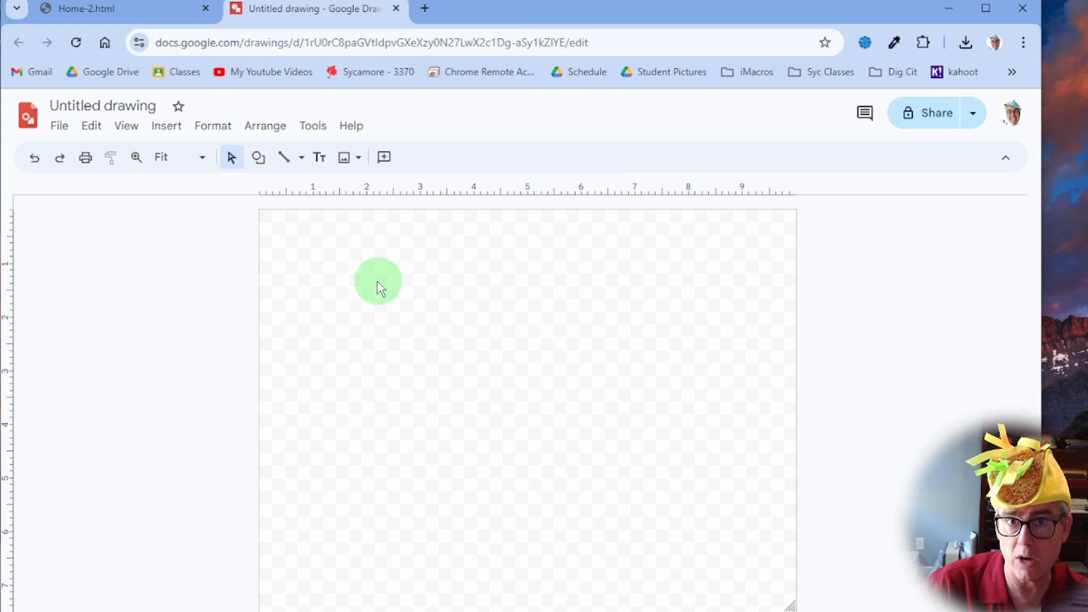
{"action": "left_click", "coordinate": [107, 106]}
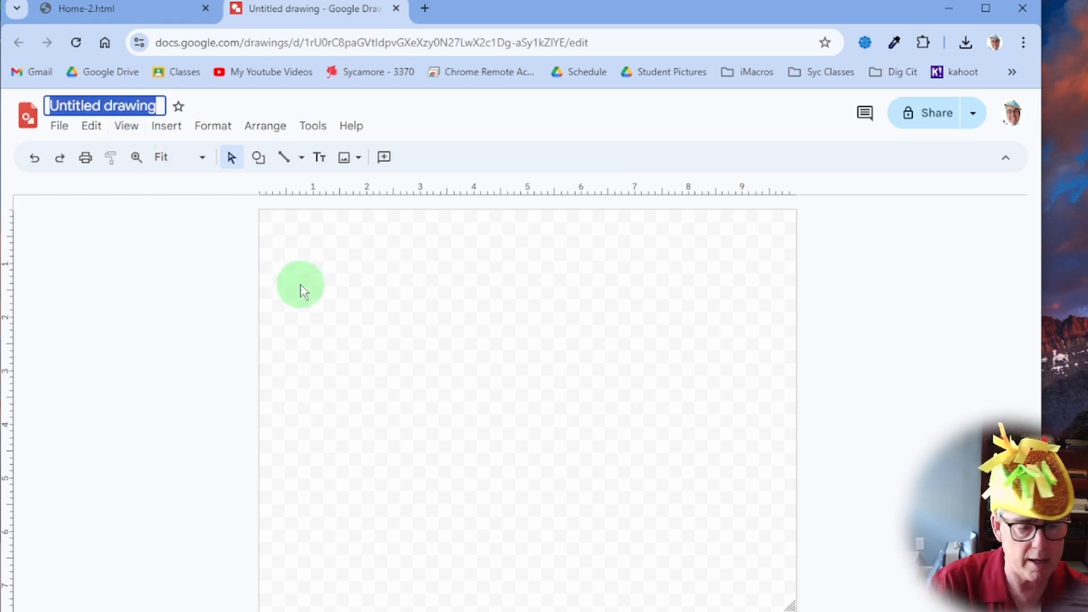
{"action": "type", "text": "Fun With"}
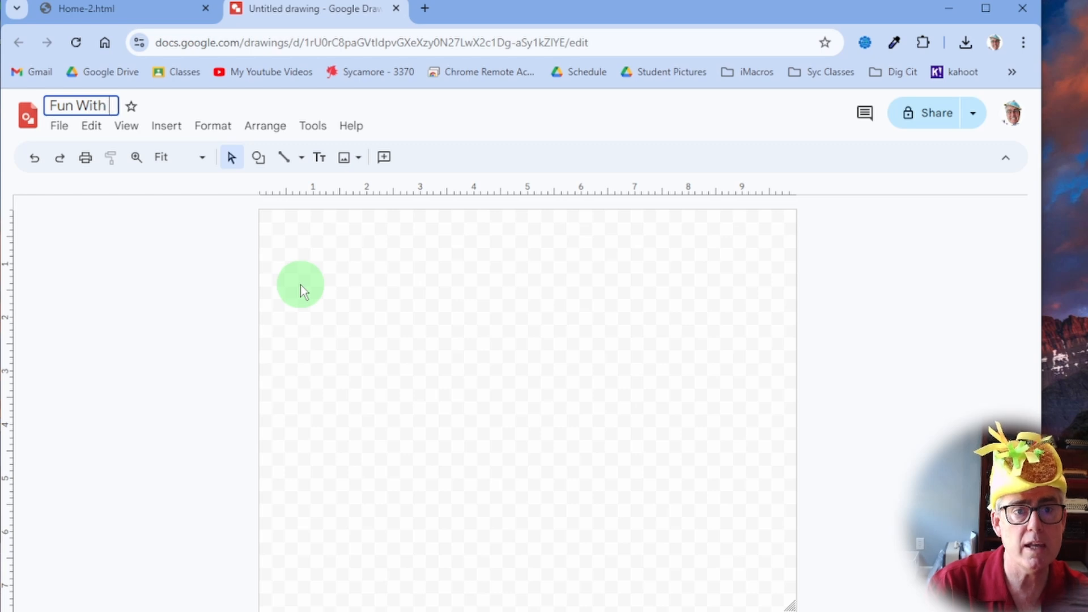
{"action": "type", "text": " Shapes"}
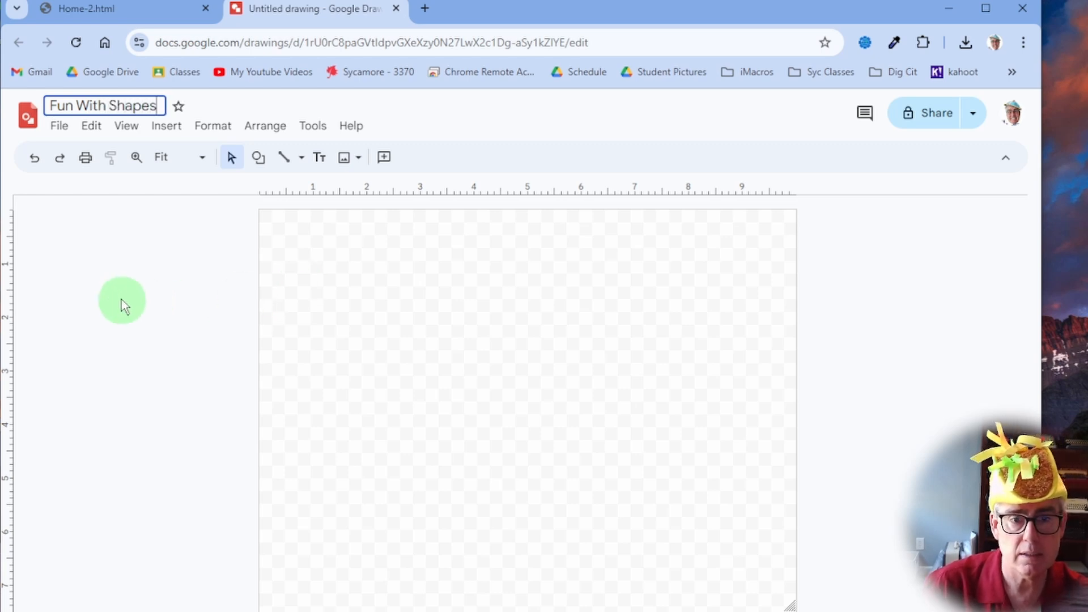
{"action": "left_click", "coordinate": [121, 299]}
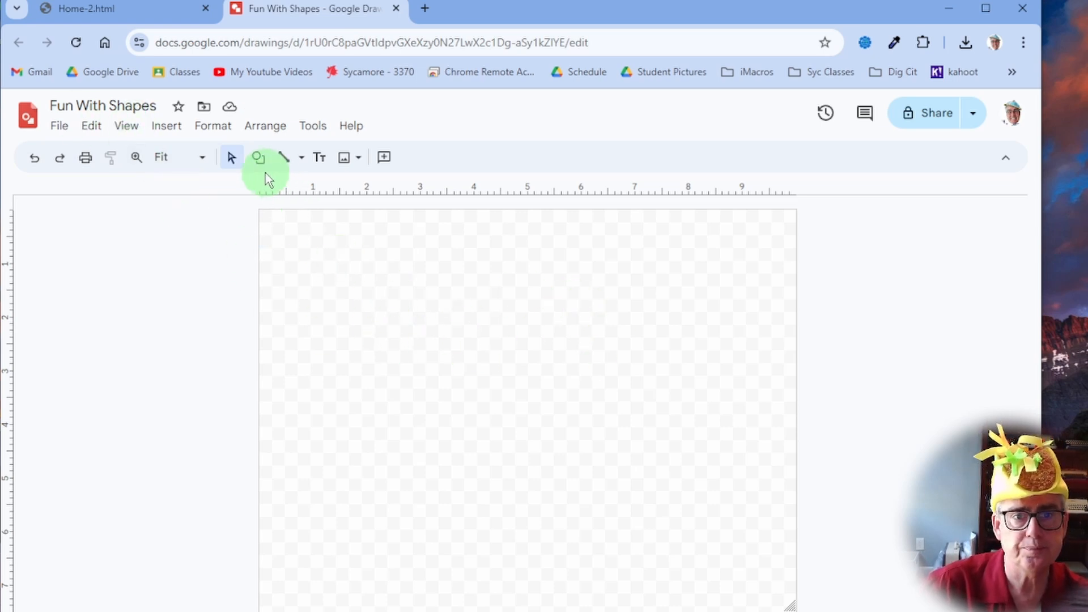
Draw a moon shape about 3 in wide and 2.75 in tall on the left half of the canvas.
{"action": "left_click", "coordinate": [258, 158]}
{"action": "mouse_move", "coordinate": [357, 195]}
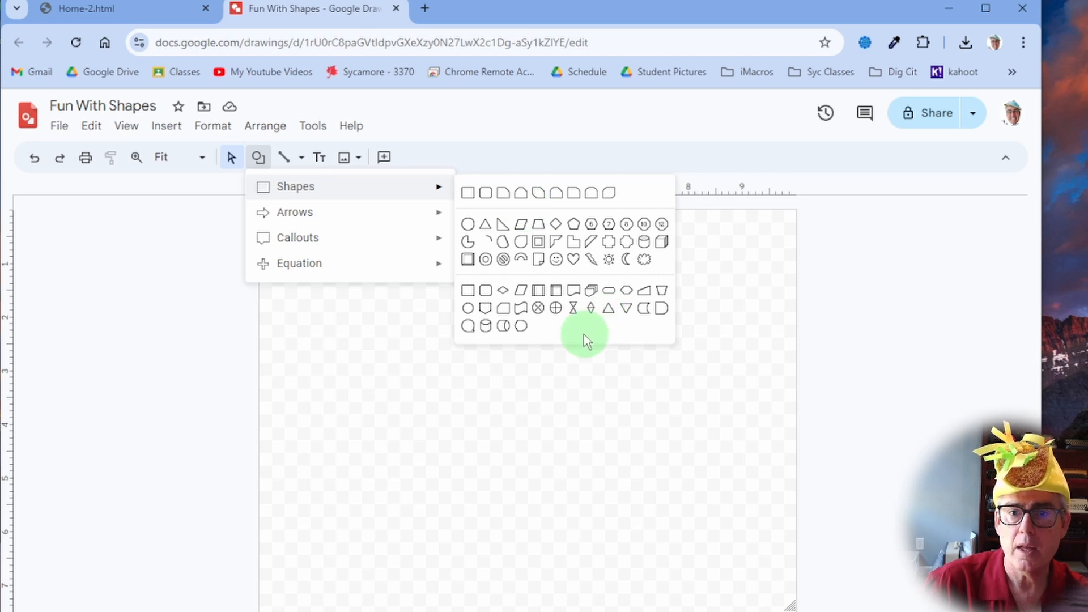
{"action": "left_click", "coordinate": [626, 262]}
{"action": "left_click_drag", "start_coordinate": [351, 310], "coordinate": [510, 457]}
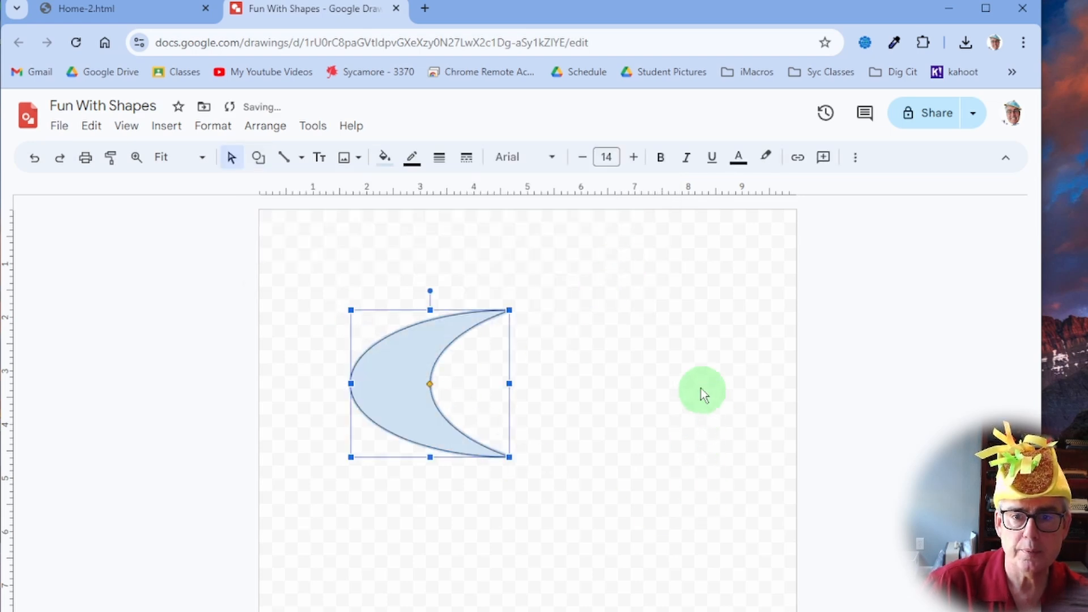
{"action": "left_click", "coordinate": [696, 384]}
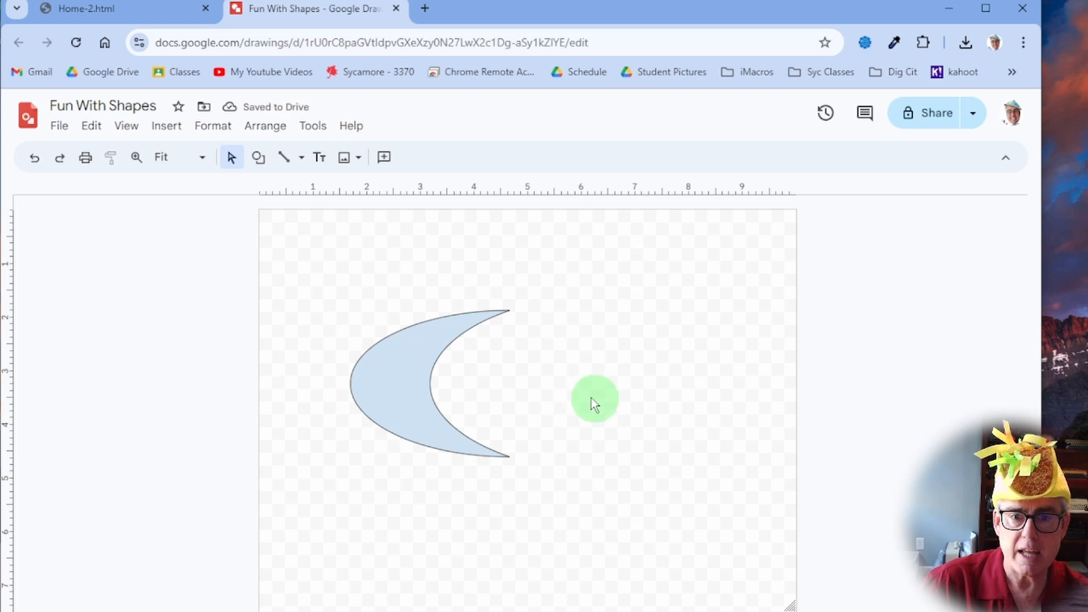
Fill the moon shape with solid light red 1.
{"action": "left_click", "coordinate": [418, 364]}
{"action": "left_click", "coordinate": [629, 410]}
{"action": "left_click", "coordinate": [423, 367]}
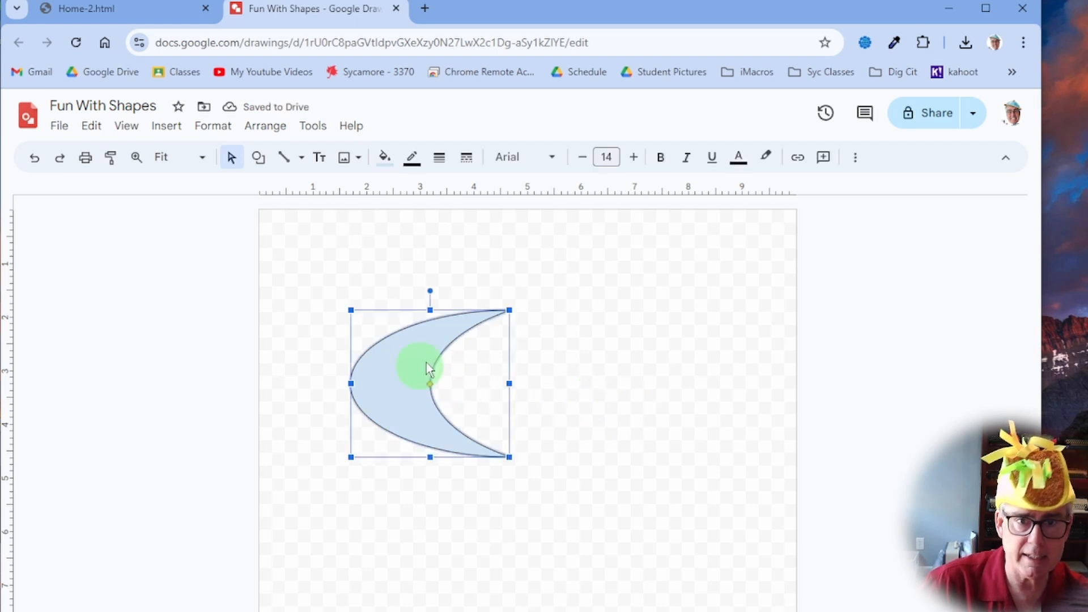
{"action": "left_click", "coordinate": [384, 157]}
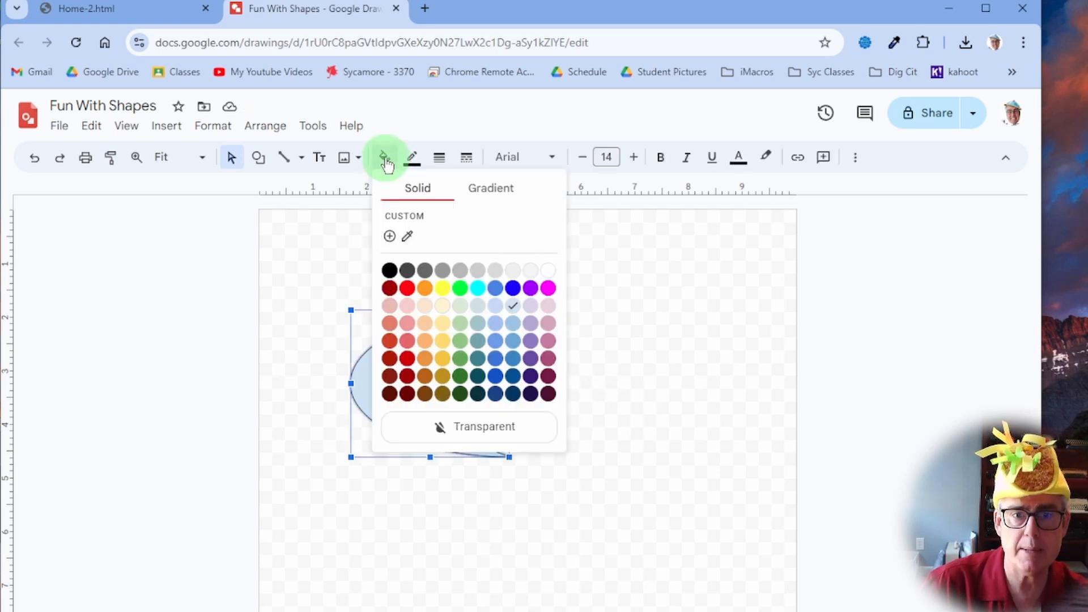
{"action": "left_click", "coordinate": [407, 340]}
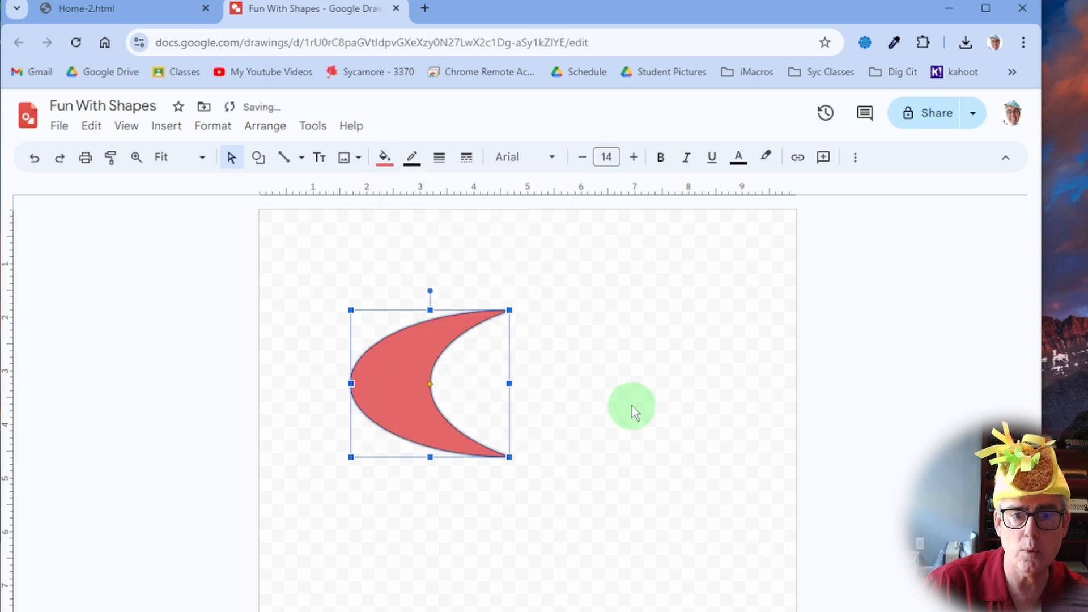
{"action": "left_click", "coordinate": [658, 409]}
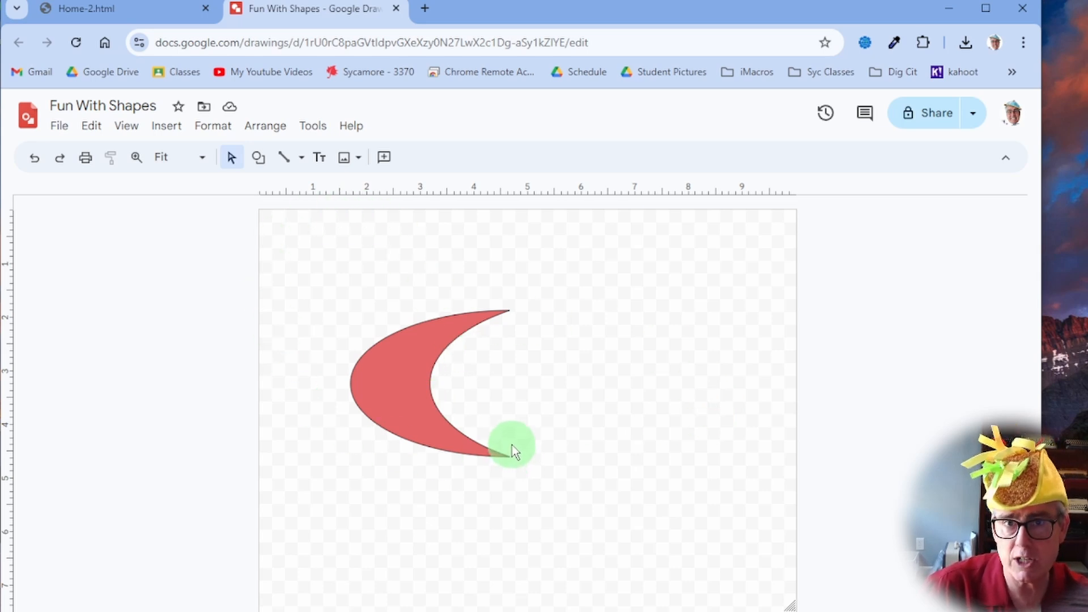
Change the moon's solid fill to cyan and then to bright red.
{"action": "left_click", "coordinate": [374, 376]}
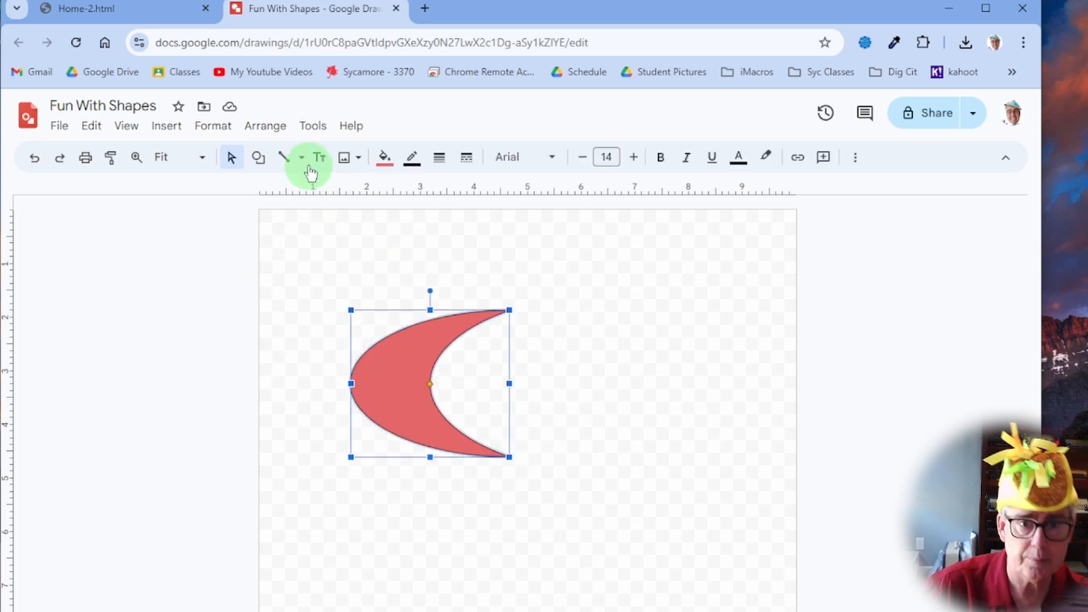
{"action": "left_click", "coordinate": [385, 164]}
{"action": "left_click", "coordinate": [476, 288]}
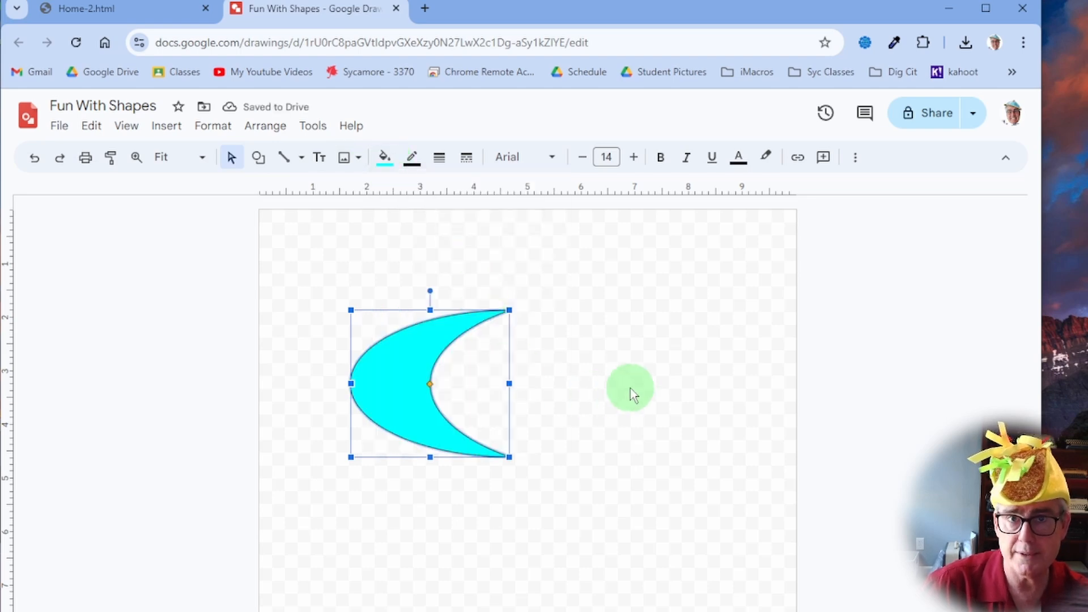
{"action": "left_click", "coordinate": [385, 163]}
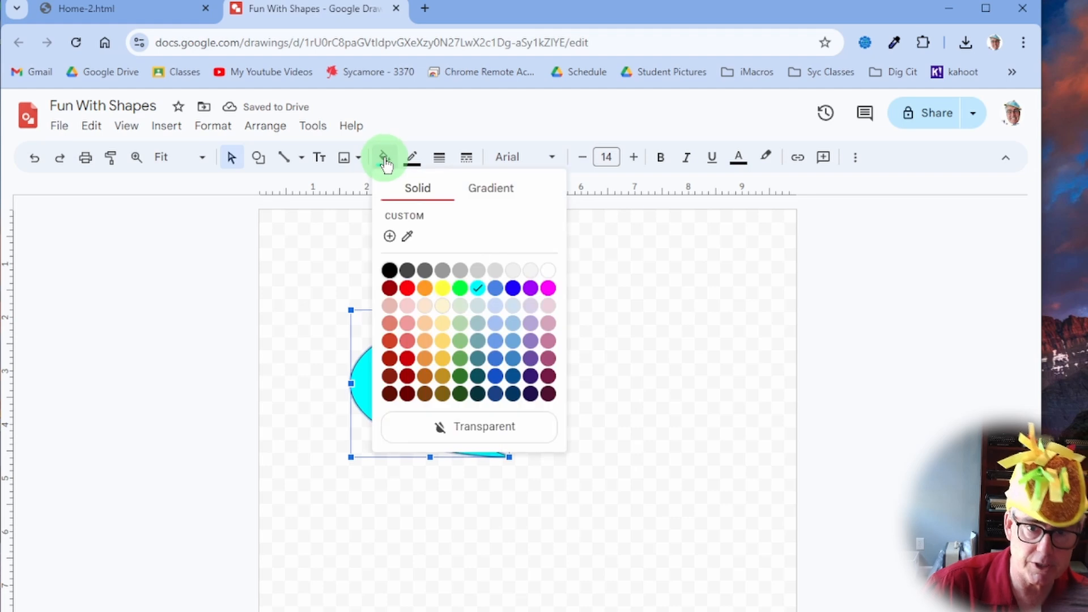
{"action": "left_click", "coordinate": [408, 288]}
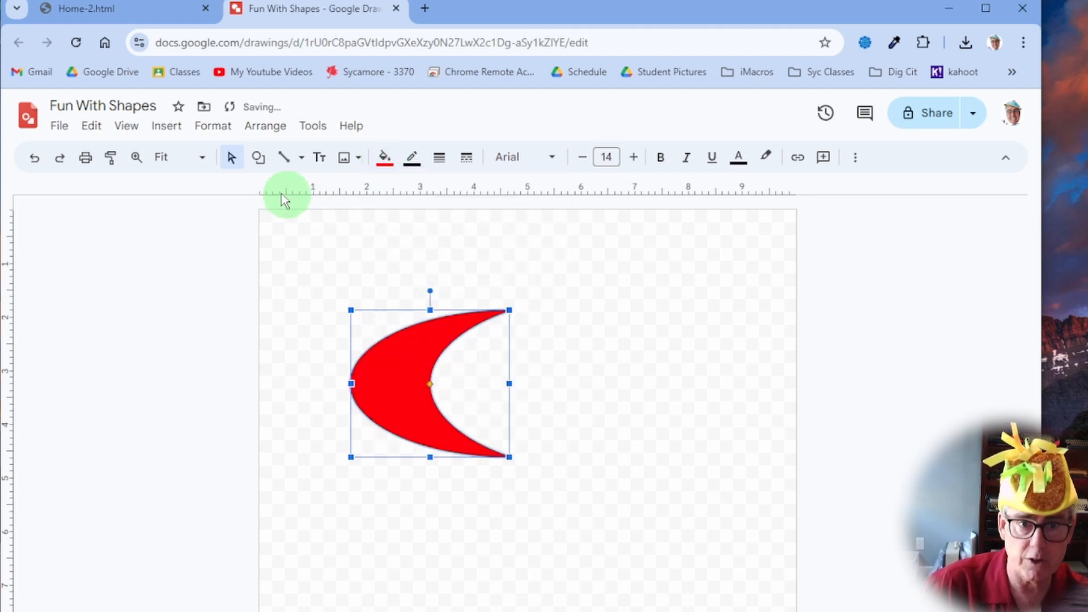
Draw a sun shape about 3.25 in wide and 3.5 in tall beside the moon and fill it with light yellow 1.
{"action": "left_click", "coordinate": [258, 158]}
{"action": "mouse_move", "coordinate": [315, 198]}
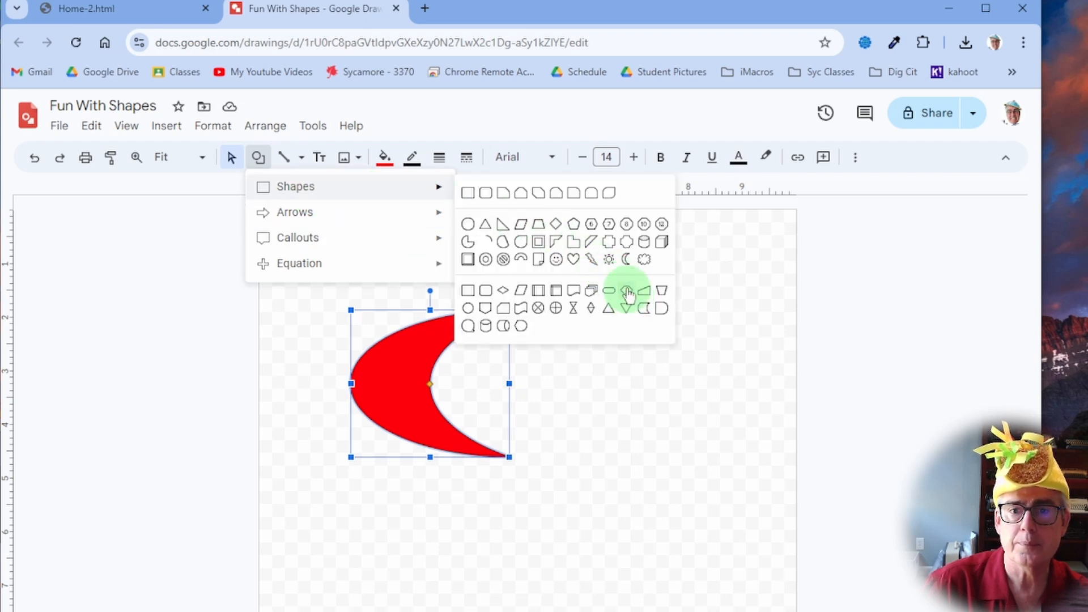
{"action": "left_click", "coordinate": [609, 259]}
{"action": "left_click_drag", "start_coordinate": [569, 320], "coordinate": [744, 508]}
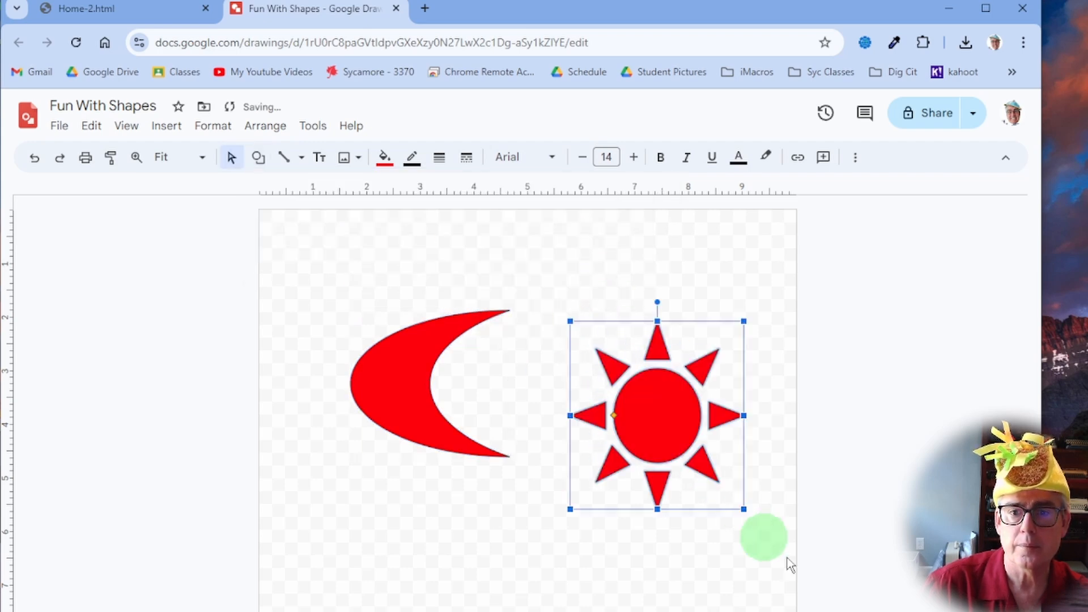
{"action": "left_click", "coordinate": [385, 157]}
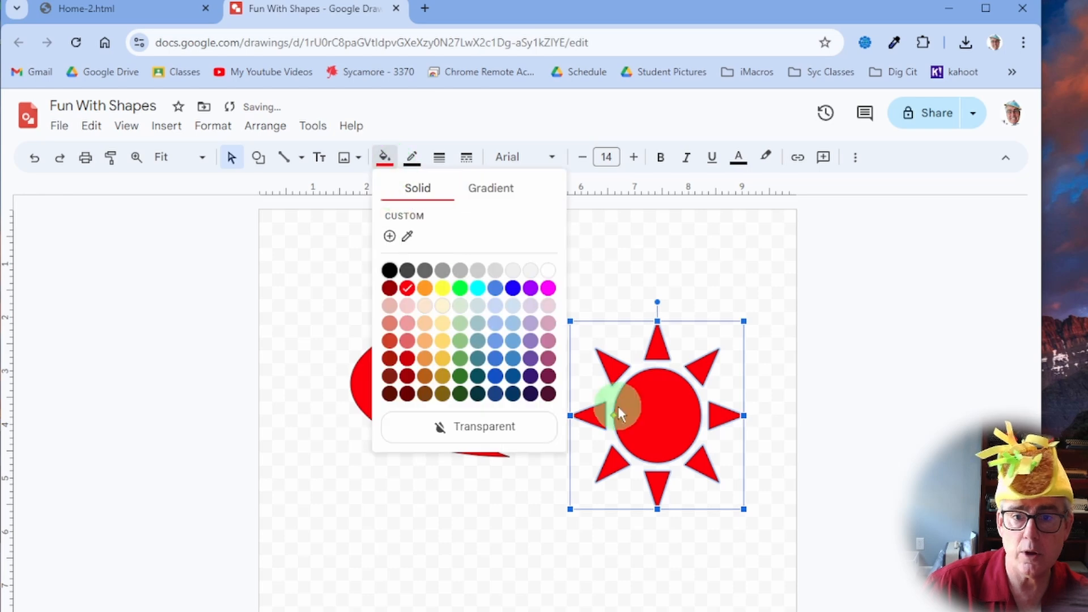
{"action": "left_click", "coordinate": [446, 347]}
{"action": "left_click", "coordinate": [784, 408]}
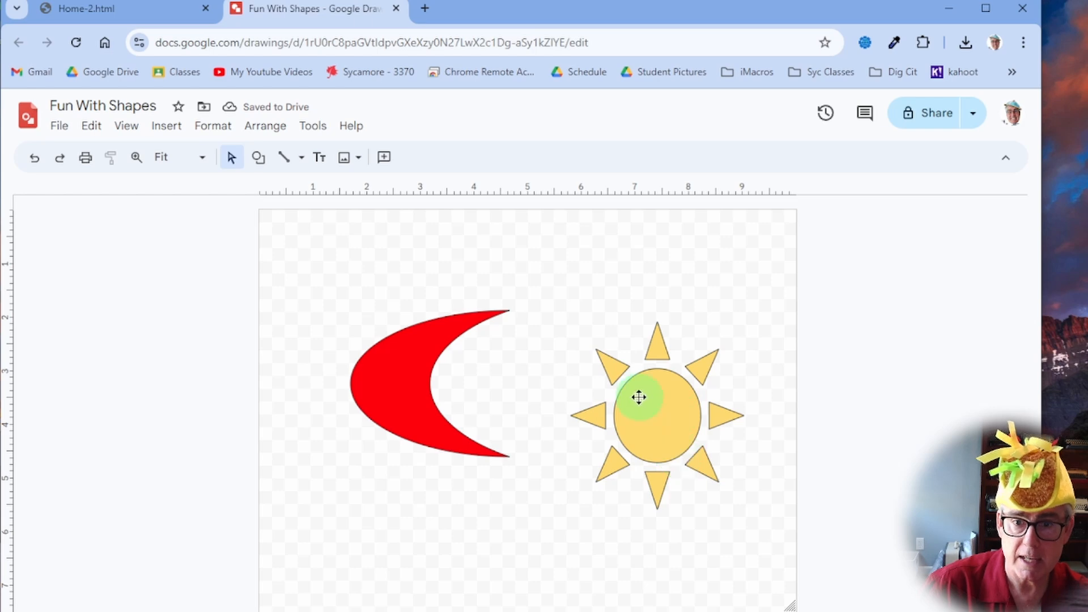
Delete the moon and the sun from the drawing.
{"action": "left_click", "coordinate": [398, 376]}
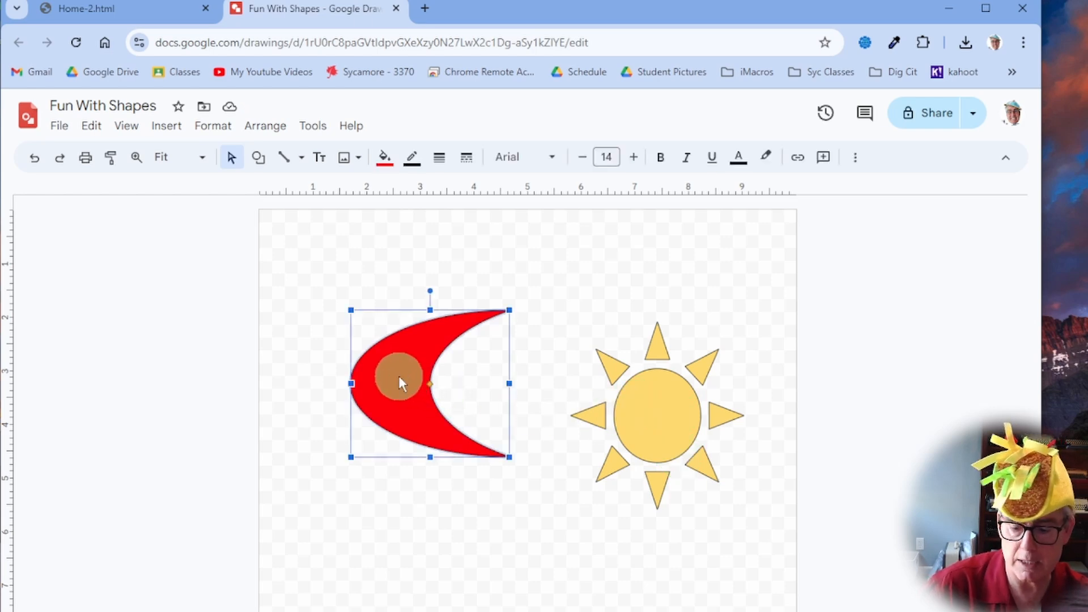
{"action": "key", "text": "Delete"}
{"action": "left_click", "coordinate": [661, 425]}
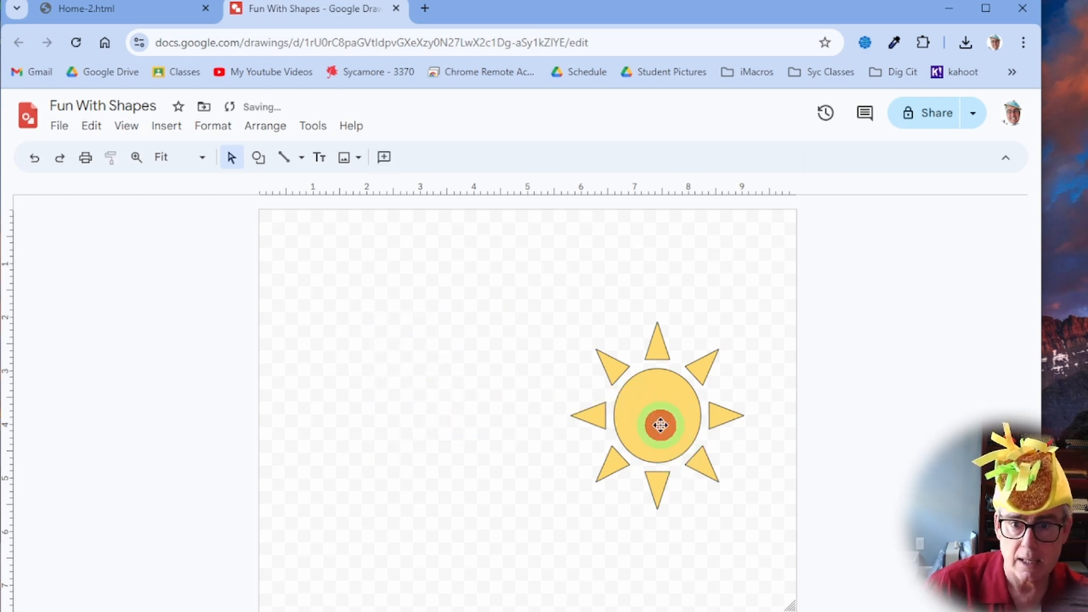
{"action": "key", "text": "Delete"}
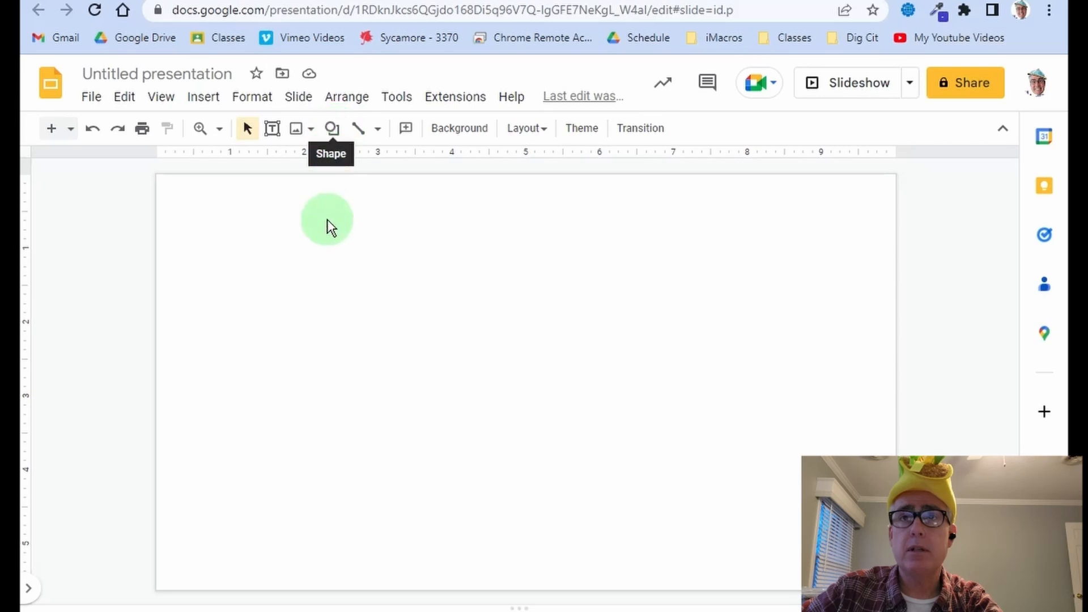
On the blank Google Slides slide, draw a snip and round single corner rectangle about 3 in wide and 1.2 in tall.
{"action": "left_click", "coordinate": [331, 129]}
{"action": "left_click", "coordinate": [334, 132]}
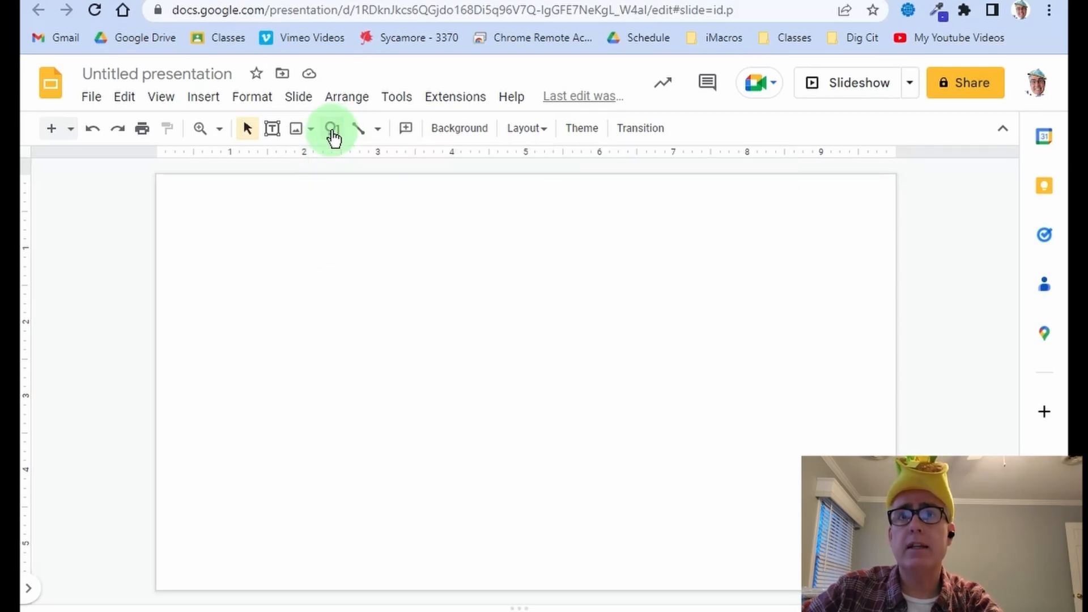
{"action": "left_click", "coordinate": [333, 133]}
{"action": "mouse_move", "coordinate": [340, 162]}
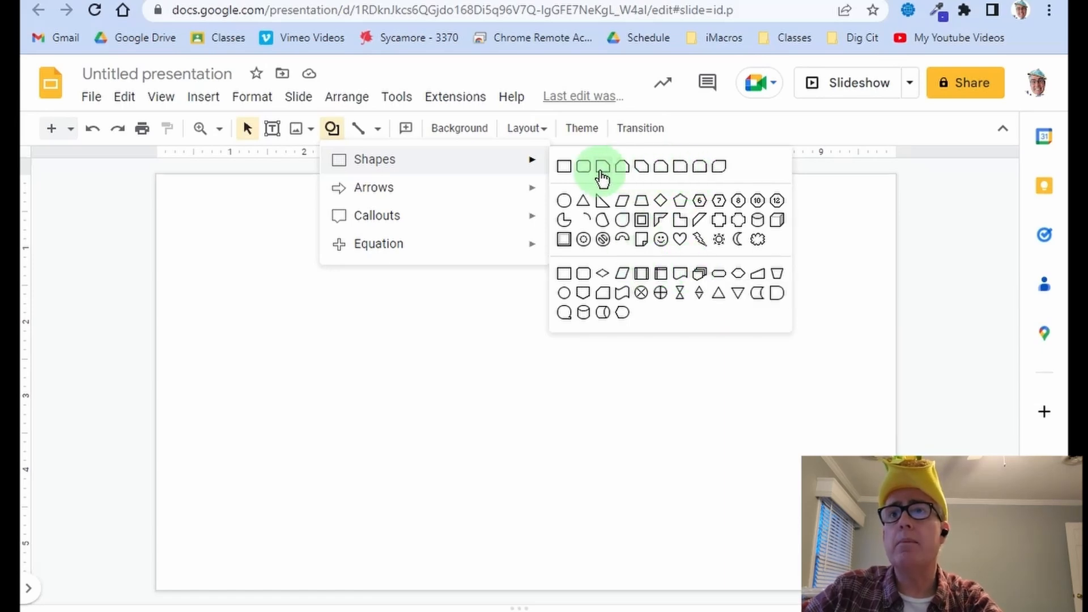
{"action": "left_click", "coordinate": [661, 170]}
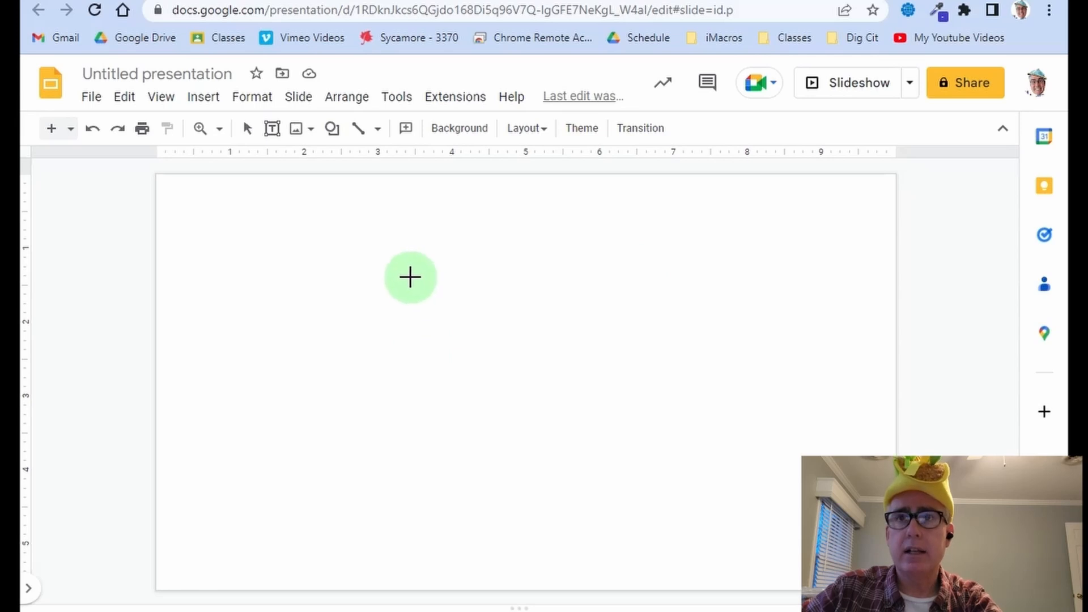
{"action": "mouse_move", "coordinate": [341, 258]}
{"action": "left_mouse_down"}
{"action": "mouse_move", "coordinate": [447, 326]}
{"action": "mouse_move", "coordinate": [573, 342]}
{"action": "mouse_move", "coordinate": [559, 345]}
{"action": "left_mouse_up"}
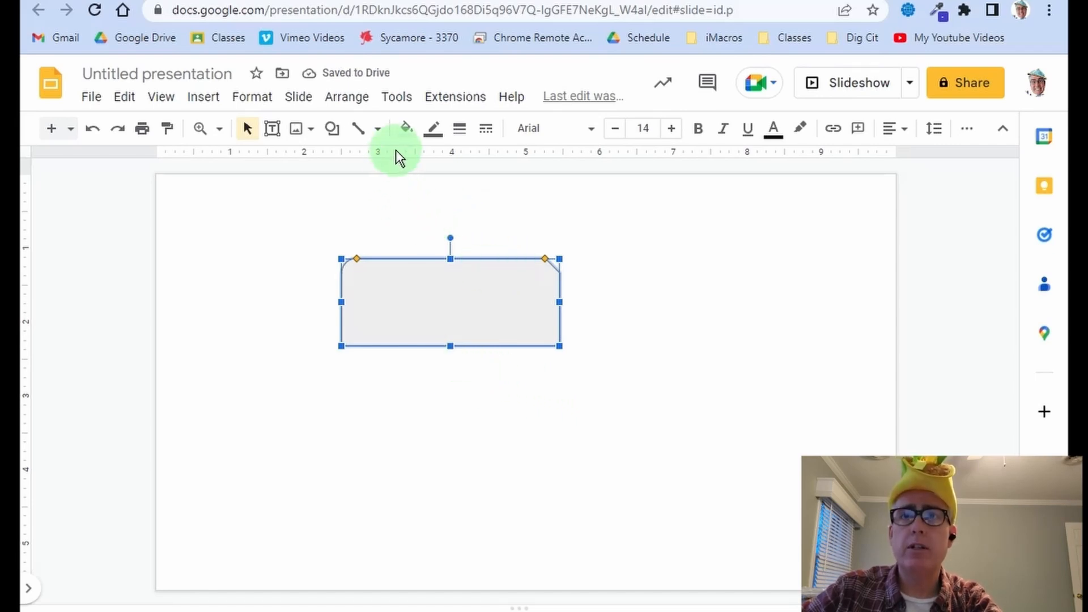
Fill the snipped and rounded rectangle with the blue theme color.
{"action": "left_click", "coordinate": [406, 131]}
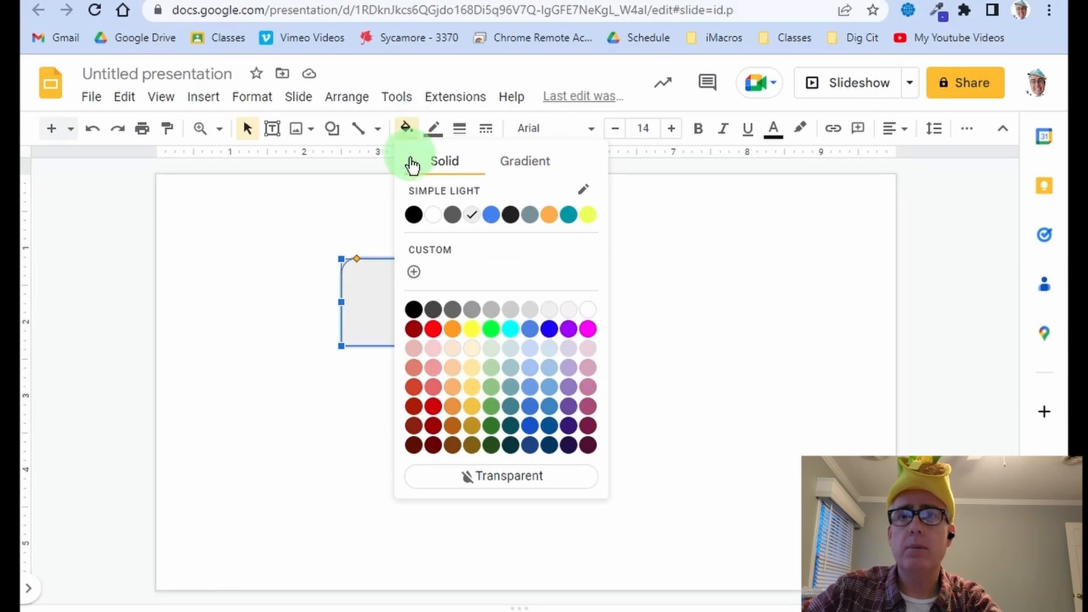
{"action": "left_click", "coordinate": [490, 215]}
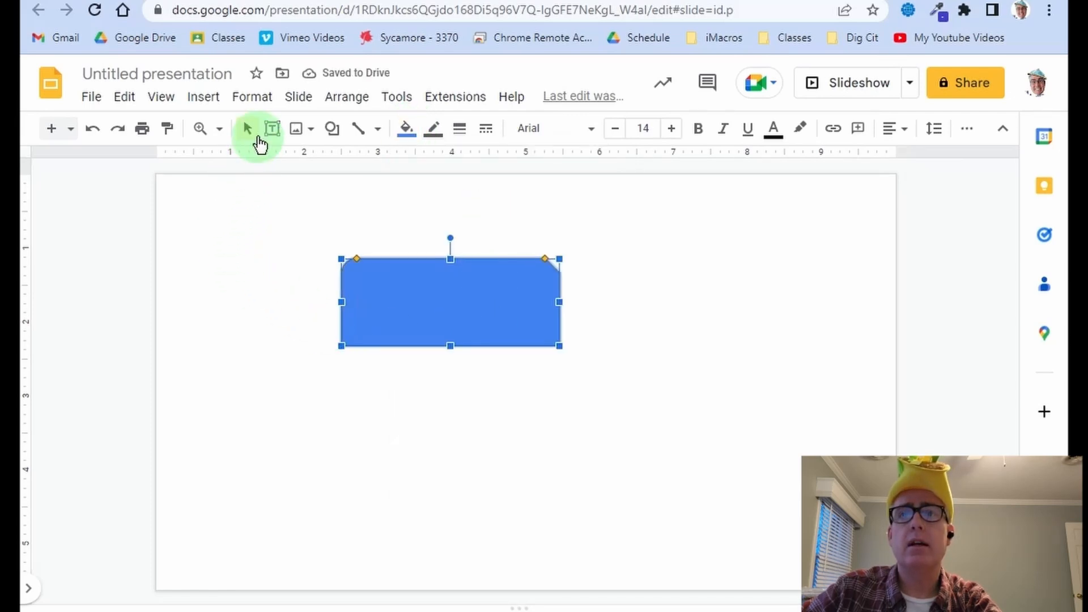
{"action": "left_click", "coordinate": [241, 347]}
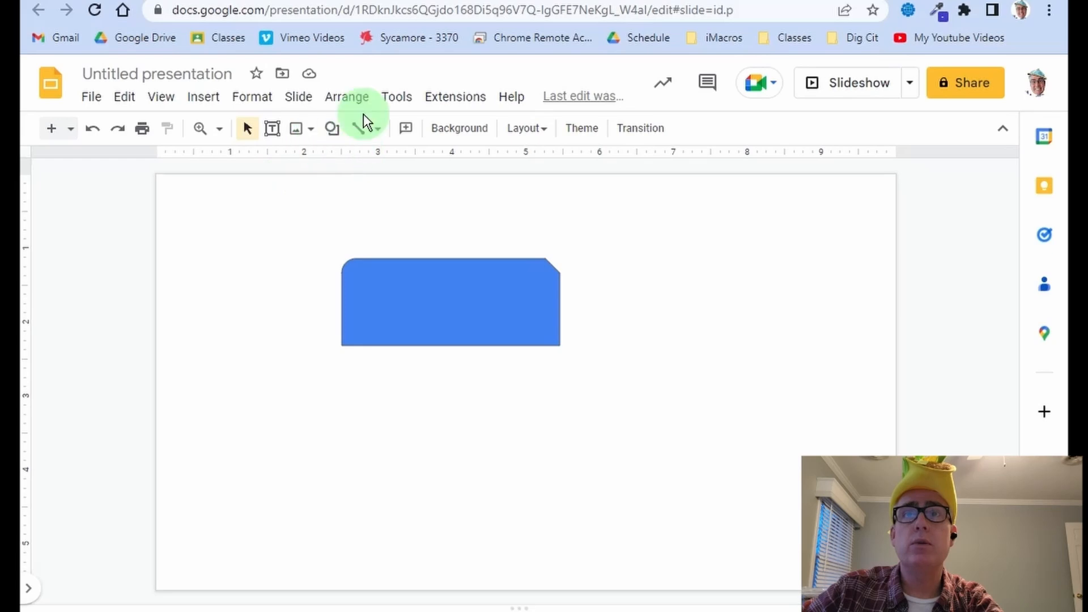
Draw a circle about 0.45 in across just below the blue shape's lower-left corner and fill it black.
{"action": "left_click", "coordinate": [332, 133]}
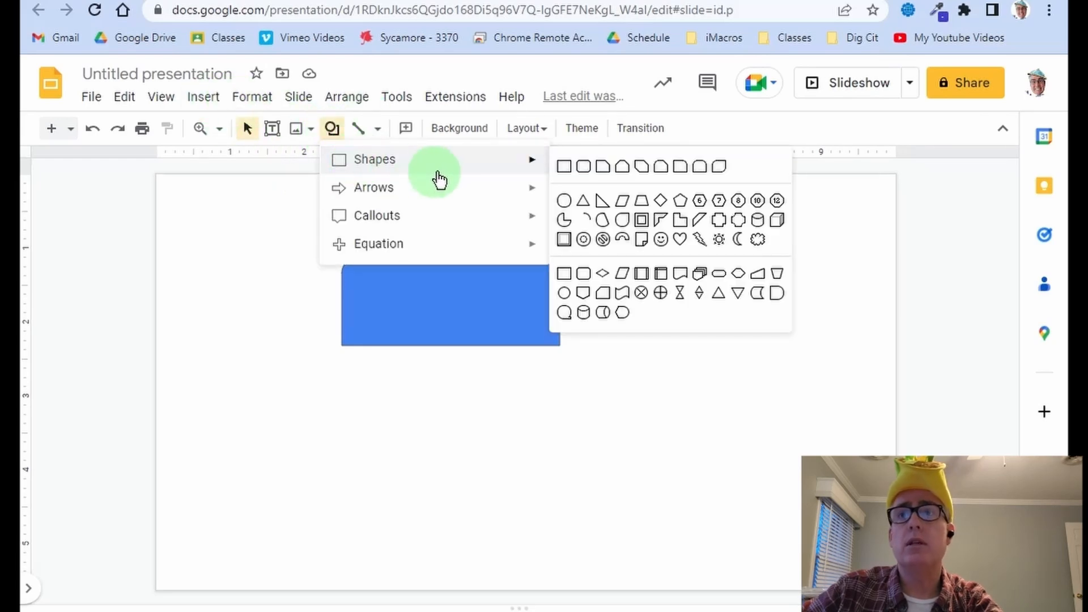
{"action": "left_click", "coordinate": [563, 218]}
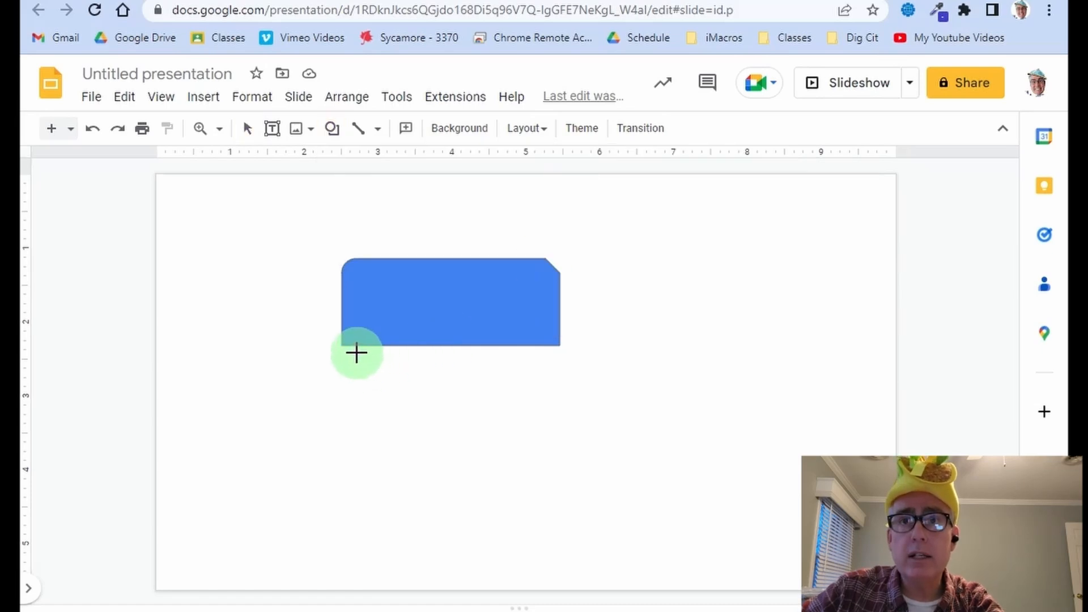
{"action": "left_click_drag", "start_coordinate": [358, 352], "coordinate": [391, 383]}
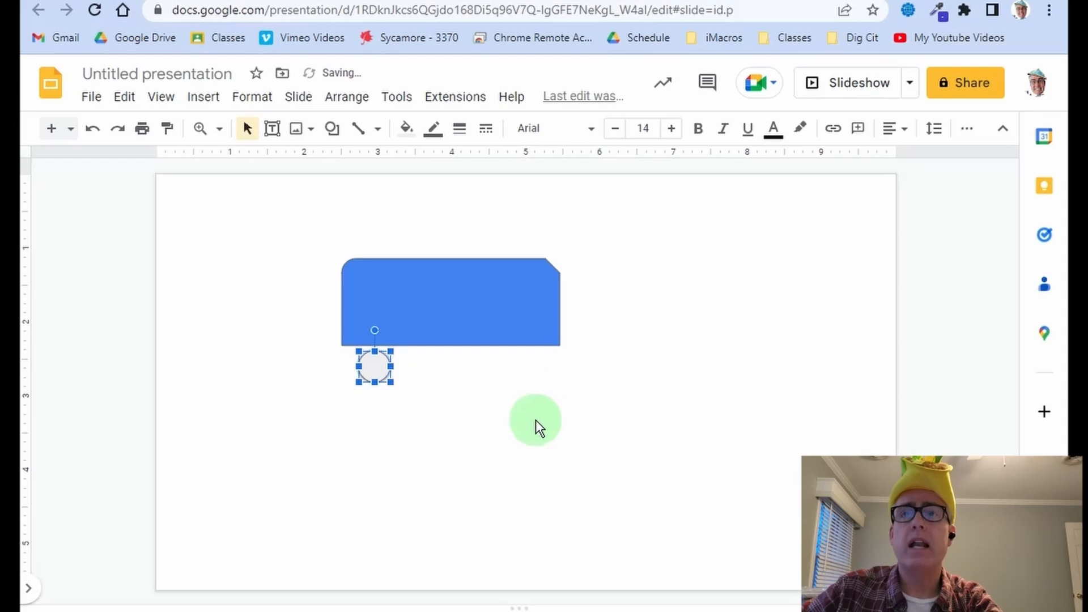
{"action": "left_click", "coordinate": [406, 136]}
{"action": "left_click", "coordinate": [414, 215]}
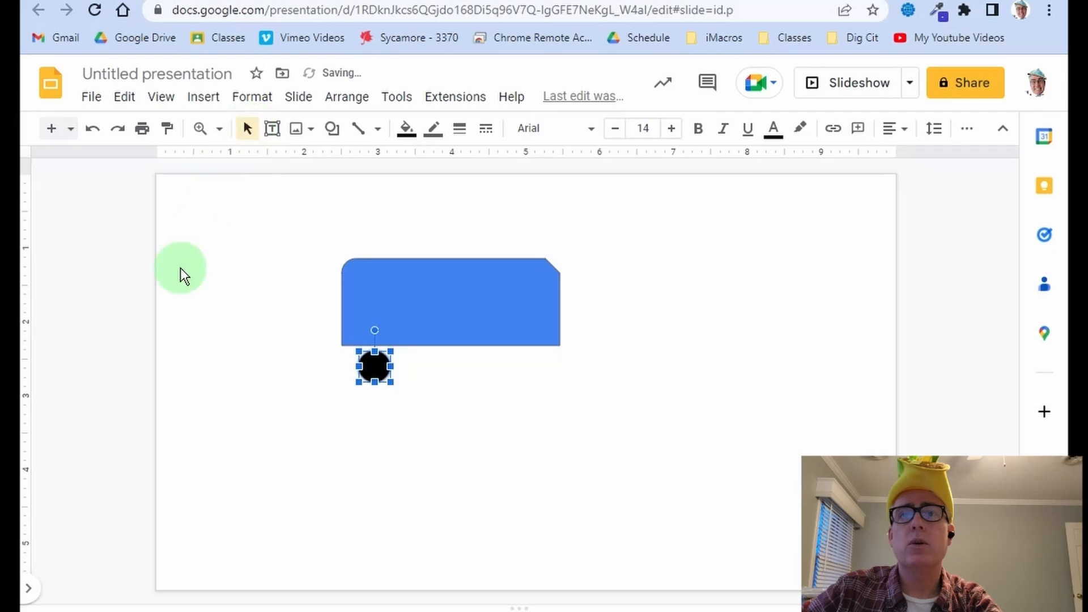
{"action": "left_click", "coordinate": [179, 364]}
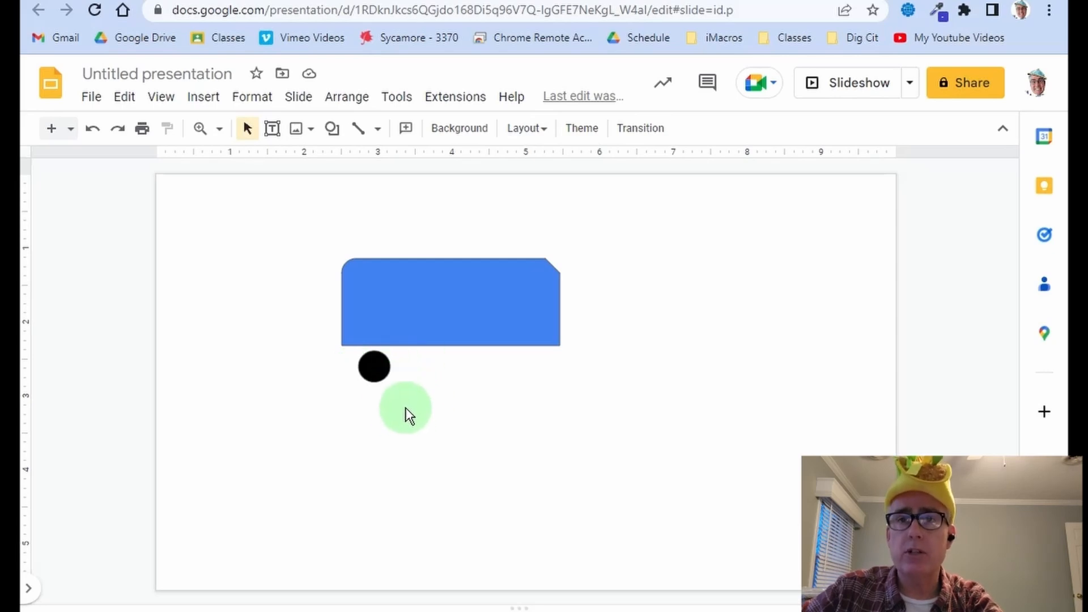
Nudge the black circle in small increments until it touches the blue shape's bottom edge beside the lower-left corner.
{"action": "left_click", "coordinate": [379, 372]}
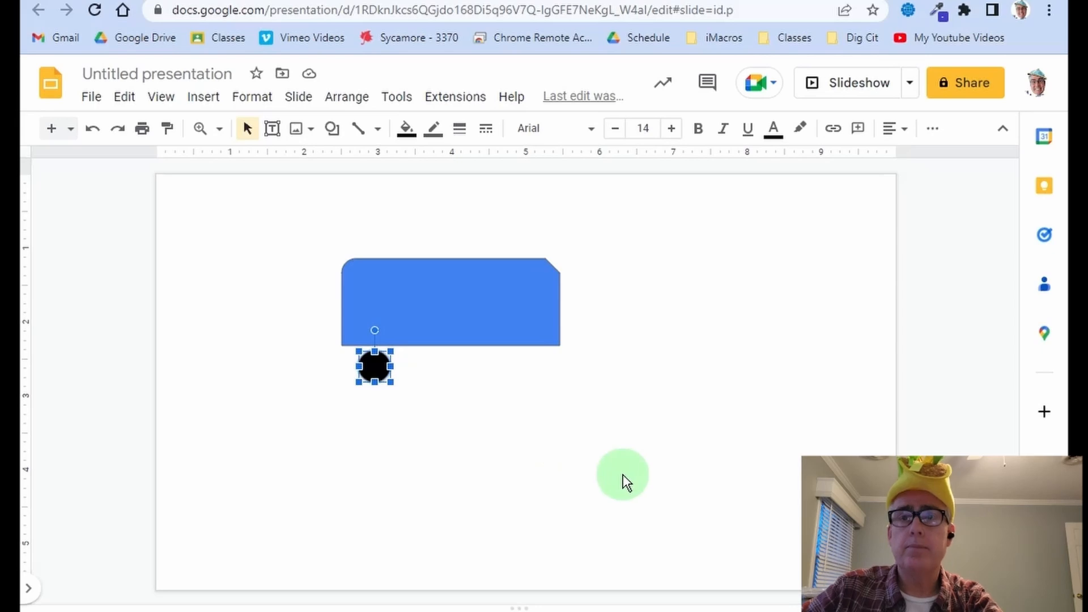
{"action": "left_click", "coordinate": [379, 387]}
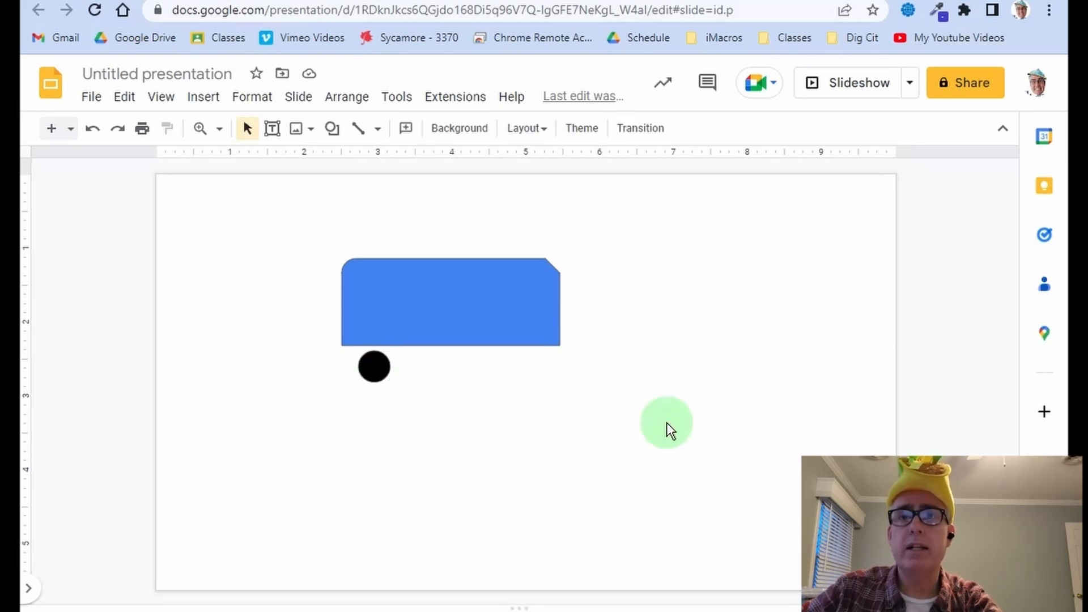
{"action": "left_click", "coordinate": [373, 374]}
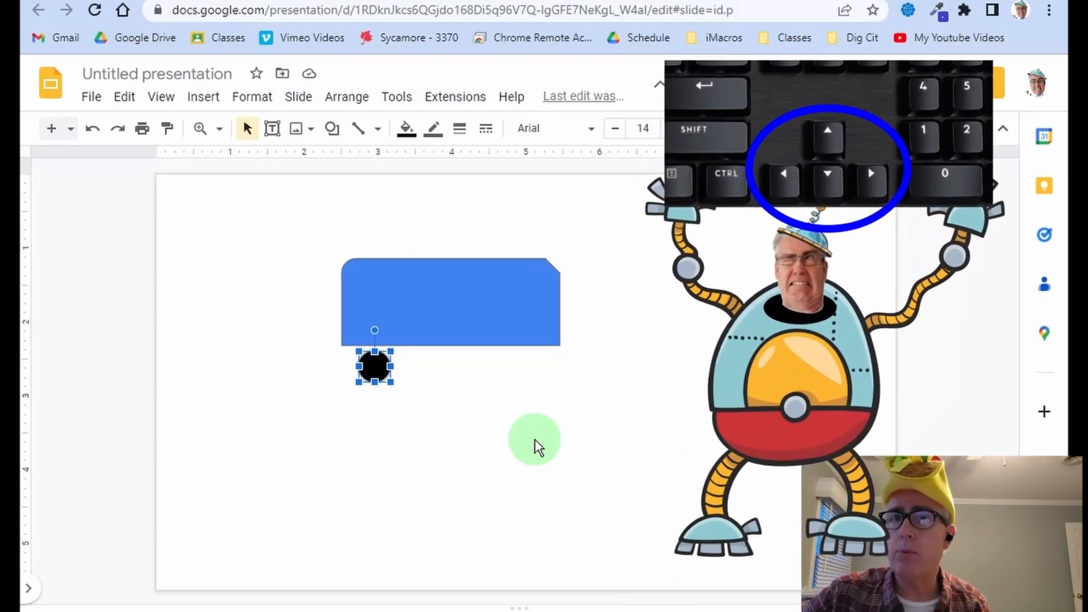
{"action": "key", "text": "Left"}
{"action": "key", "text": "Down"}
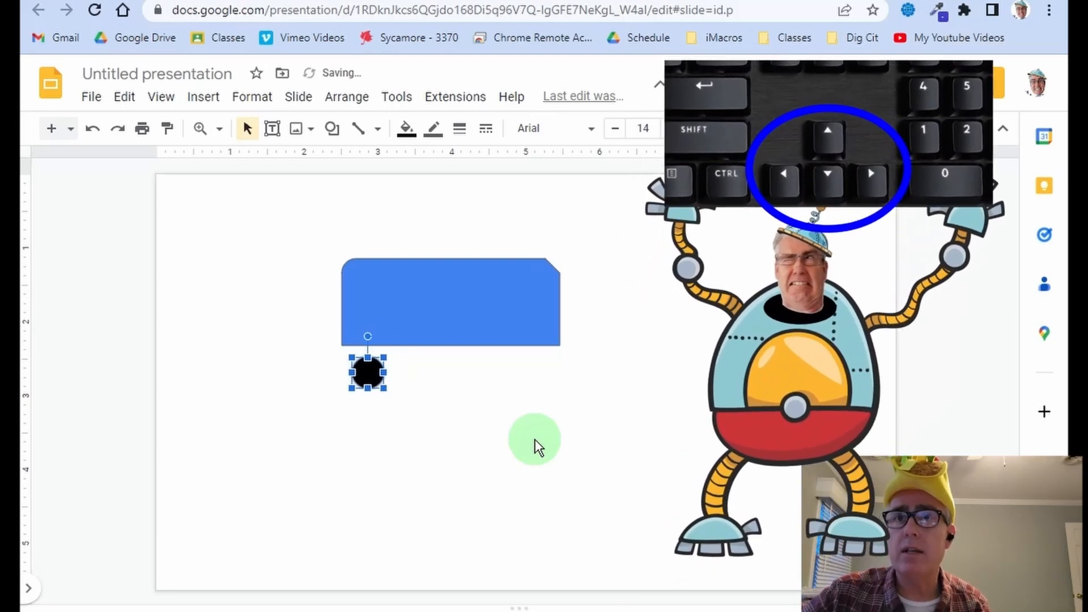
{"action": "key", "text": "Up"}
{"action": "key", "text": "Right"}
{"action": "key", "text": "Left"}
{"action": "key", "text": "Up"}
{"action": "key", "text": "Left"}
{"action": "key", "text": "Down"}
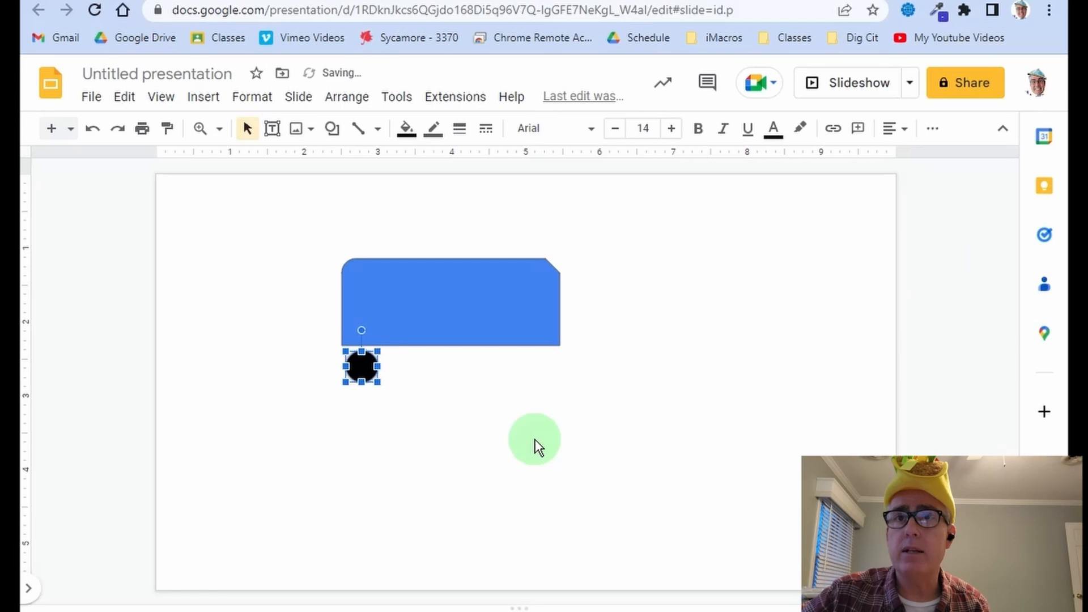
{"action": "key", "text": "Up"}
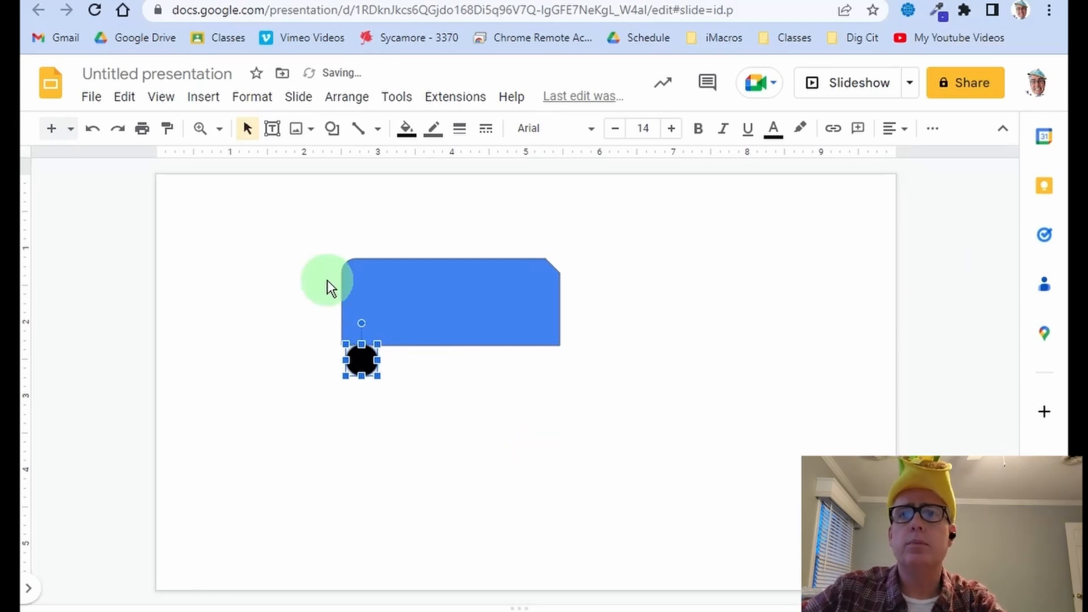
{"action": "left_click", "coordinate": [278, 293]}
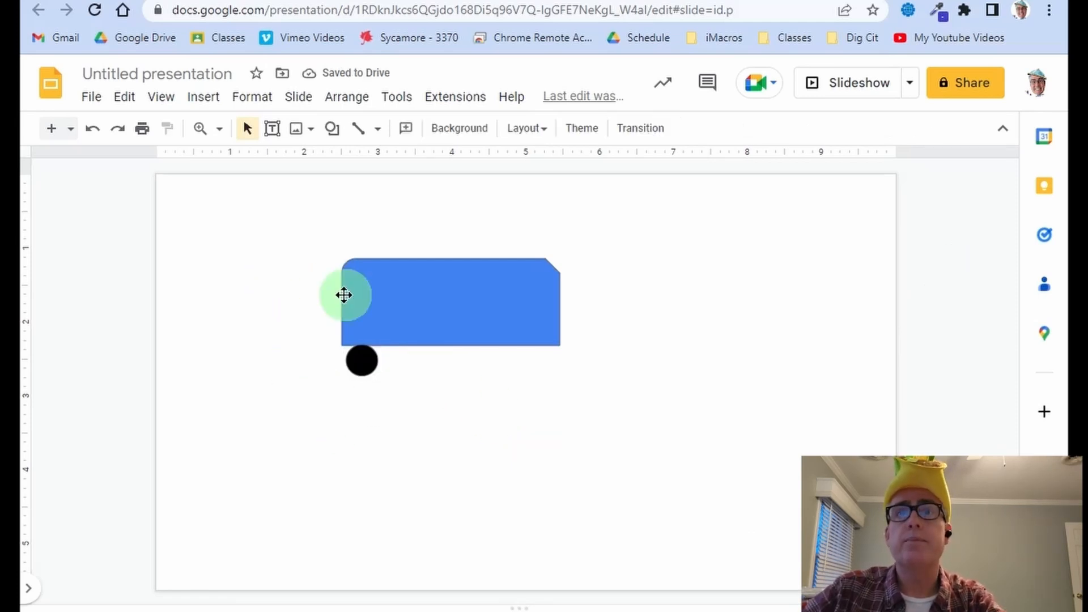
Add a second circle about 0.45 in across, filled black, against the blue shape's bottom edge at its lower-right corner.
{"action": "left_click", "coordinate": [331, 131]}
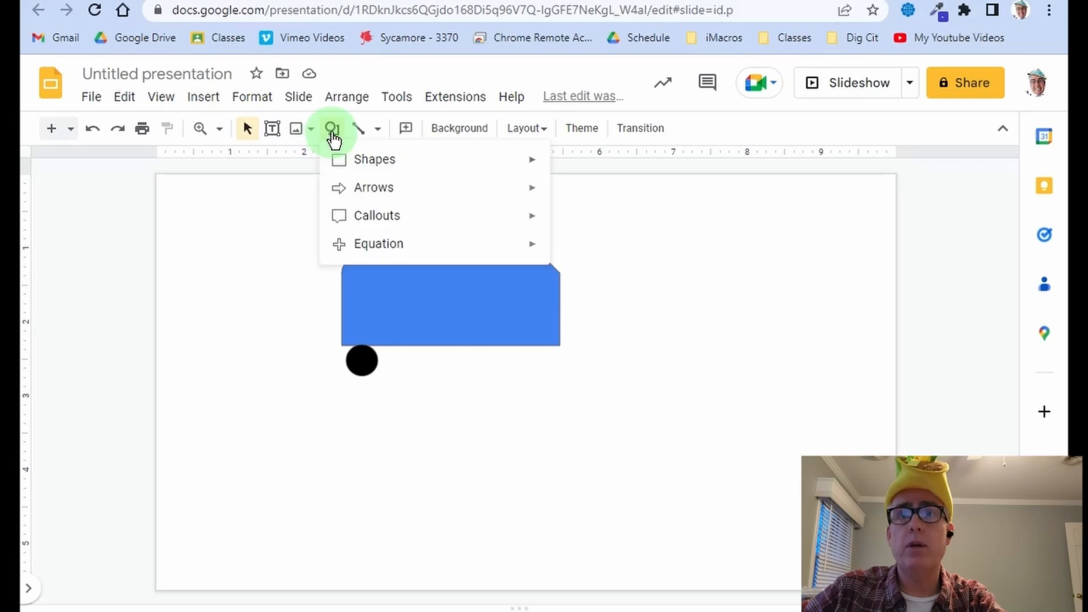
{"action": "mouse_move", "coordinate": [387, 170]}
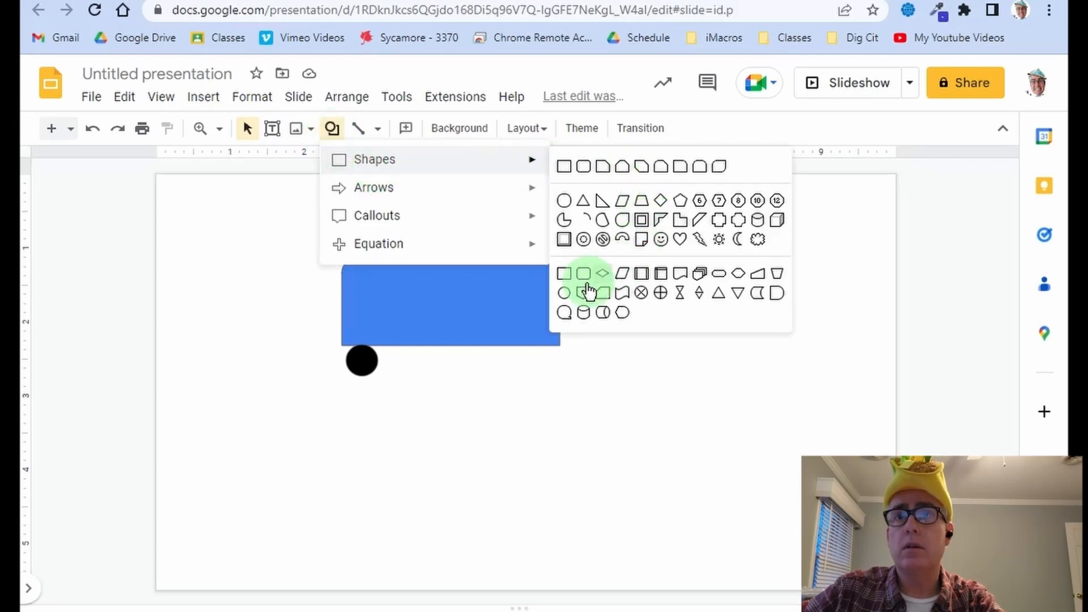
{"action": "left_click", "coordinate": [564, 293]}
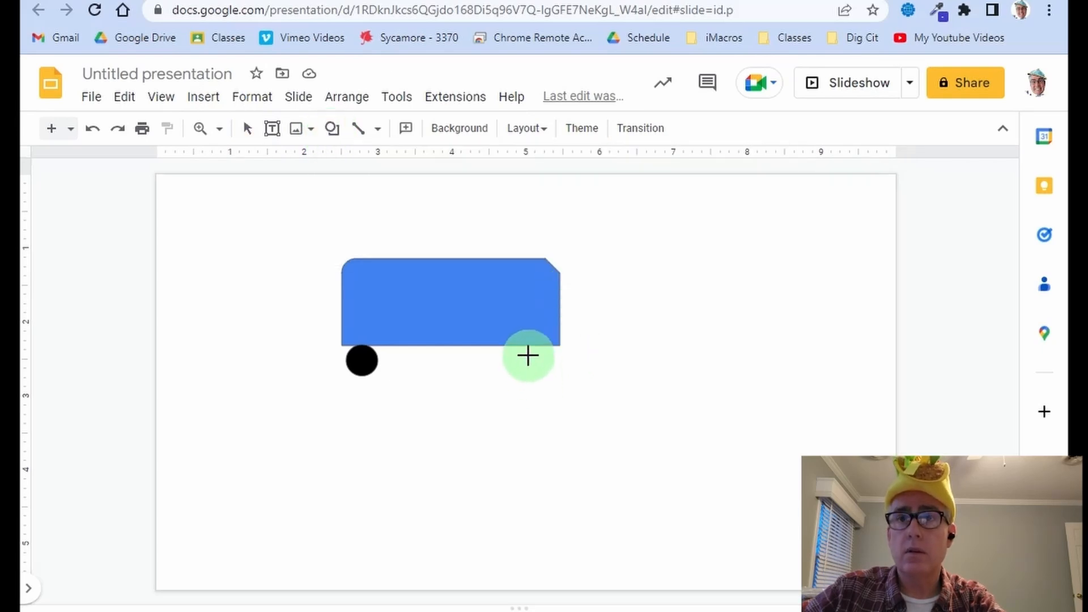
{"action": "left_click_drag", "start_coordinate": [529, 356], "coordinate": [561, 390]}
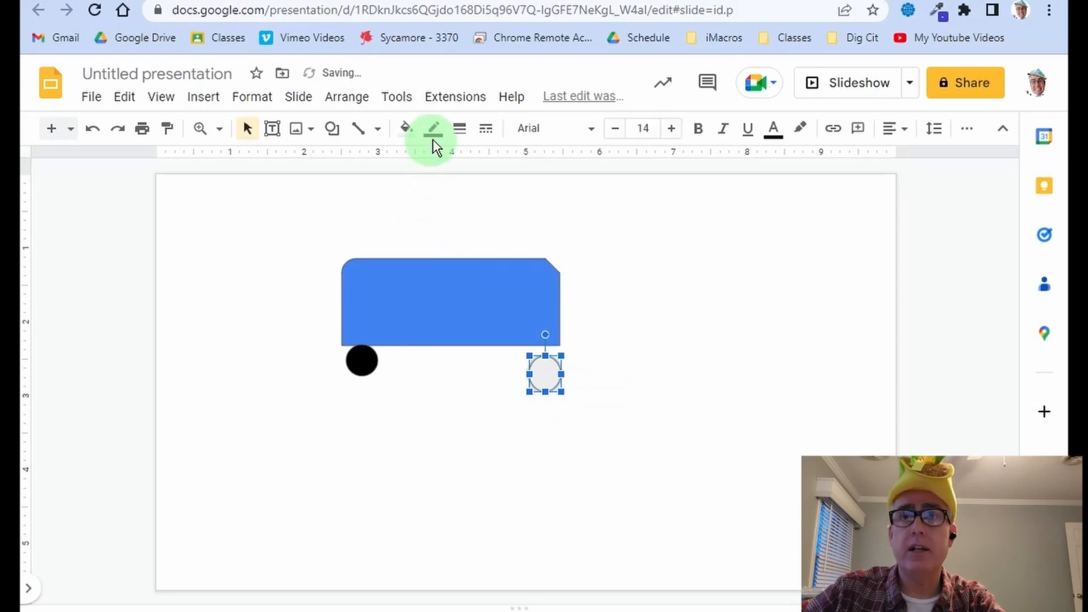
{"action": "left_click", "coordinate": [406, 128]}
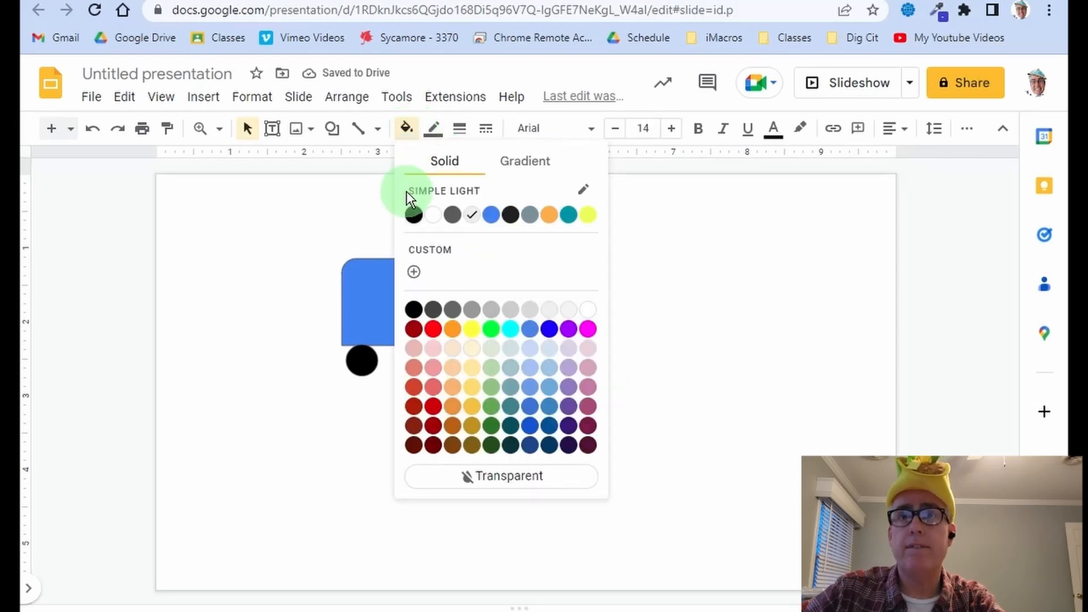
{"action": "left_click", "coordinate": [414, 215]}
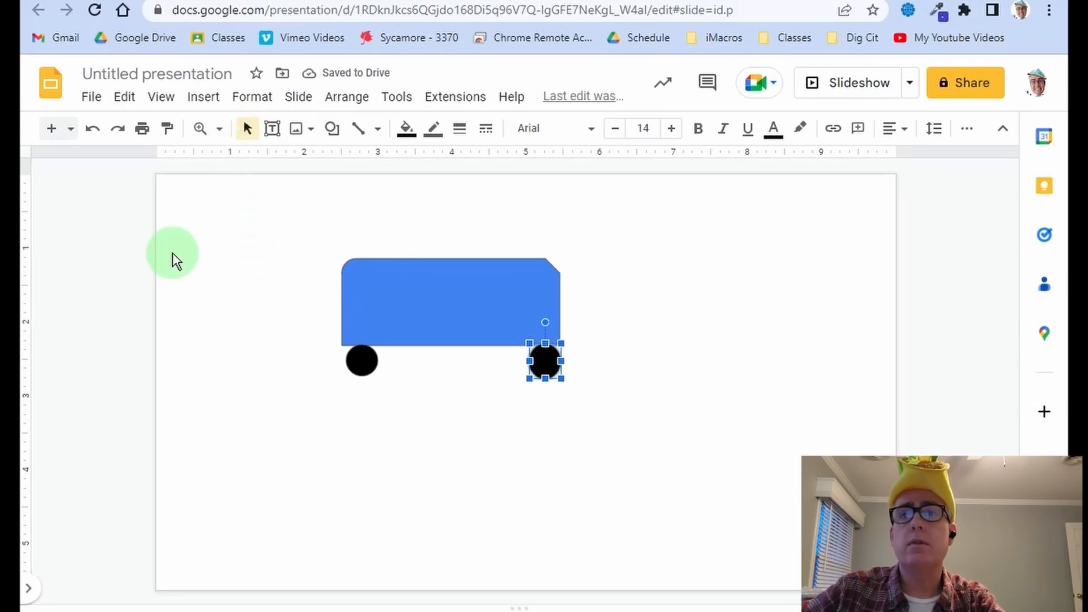
{"action": "left_click", "coordinate": [173, 281]}
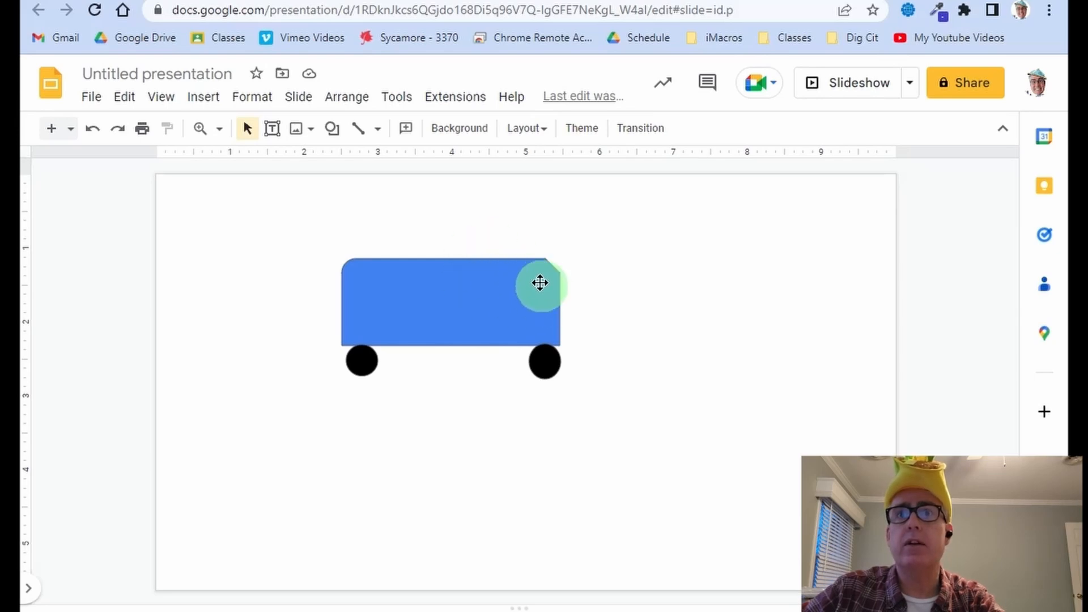
Draw a rounded rectangle window about 0.8 in wide and 0.3 in tall near the blue body's upper-right corner and fill it white.
{"action": "left_click", "coordinate": [333, 140]}
{"action": "mouse_move", "coordinate": [428, 168]}
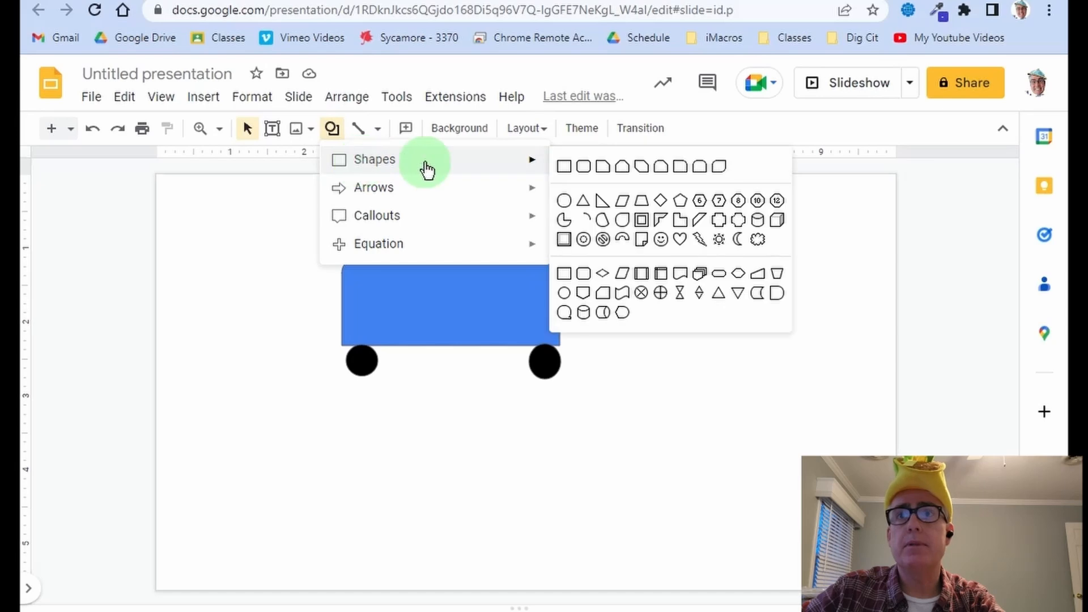
{"action": "left_click", "coordinate": [581, 167]}
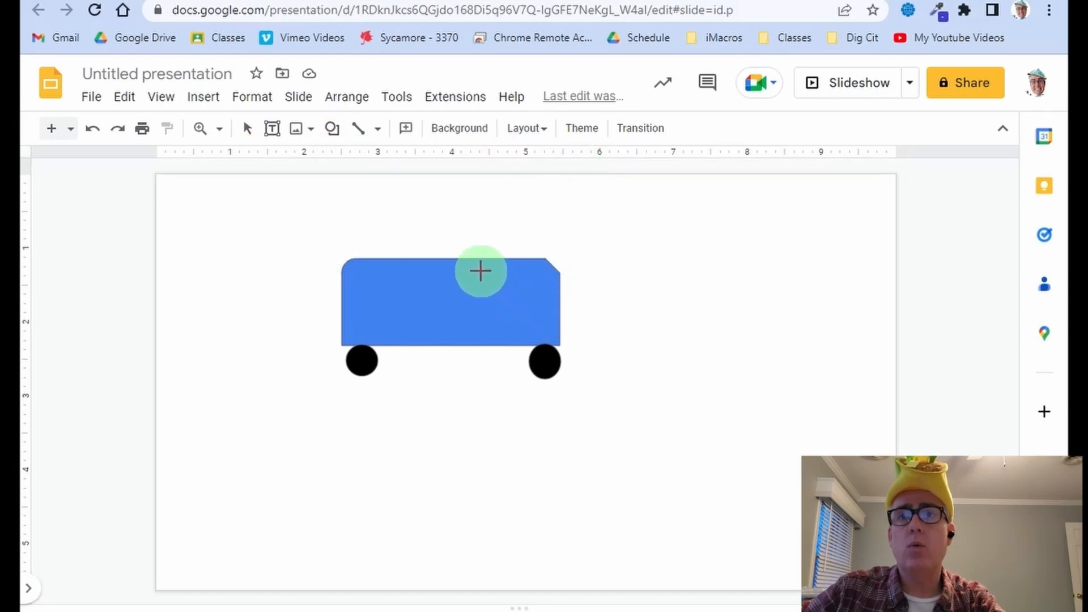
{"action": "left_click_drag", "start_coordinate": [479, 272], "coordinate": [537, 296]}
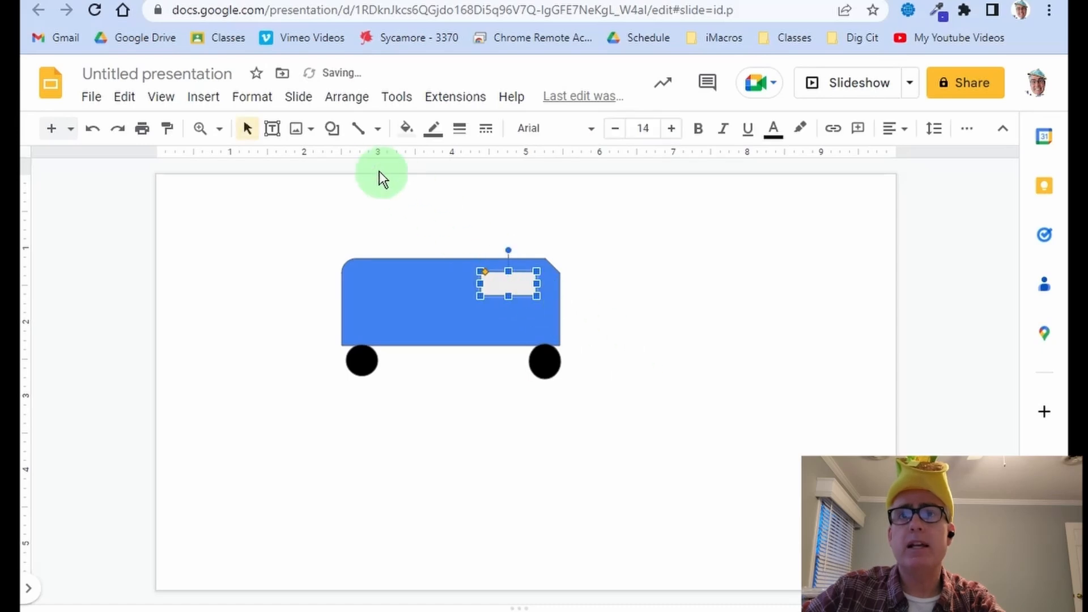
{"action": "left_click", "coordinate": [408, 128]}
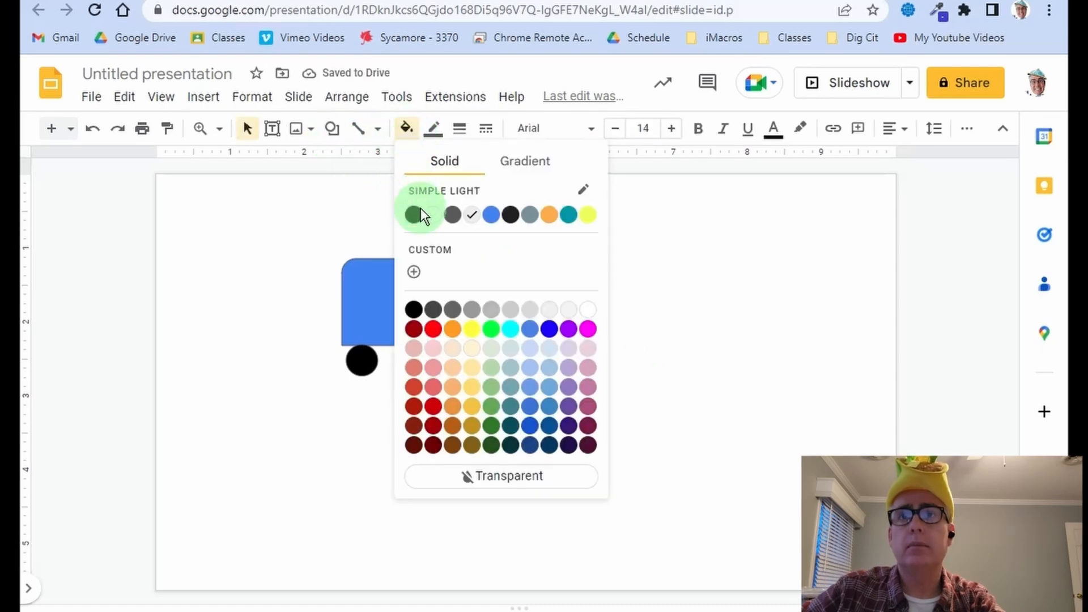
{"action": "left_click", "coordinate": [438, 218]}
{"action": "left_click", "coordinate": [228, 273]}
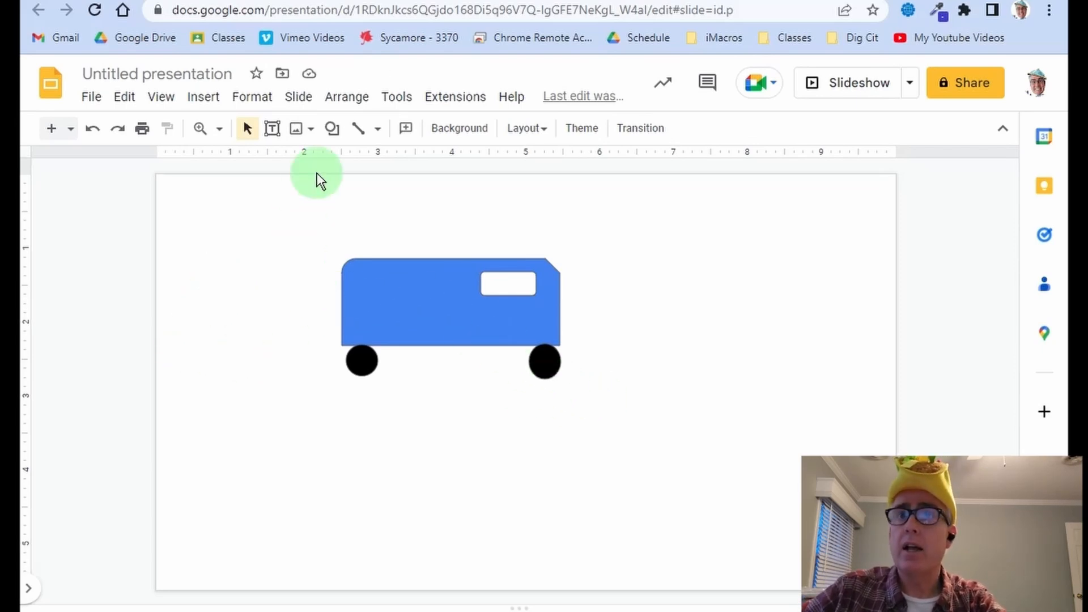
Draw an upright rectangle about 0.5 in wide and 2 in tall right of the blue vehicle and fill it dark brown.
{"action": "left_click", "coordinate": [331, 129]}
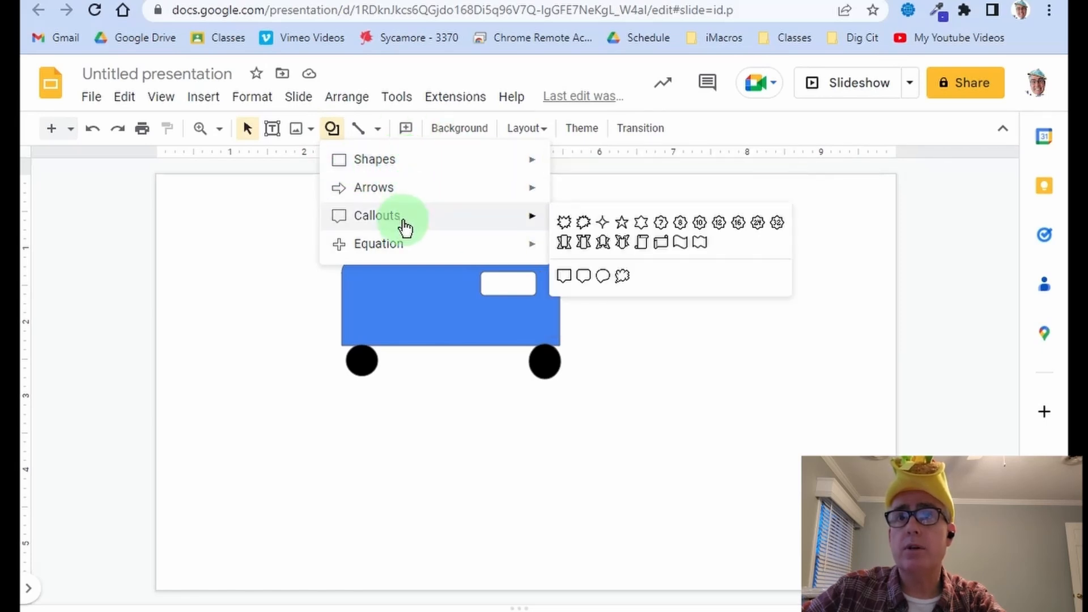
{"action": "mouse_move", "coordinate": [395, 163]}
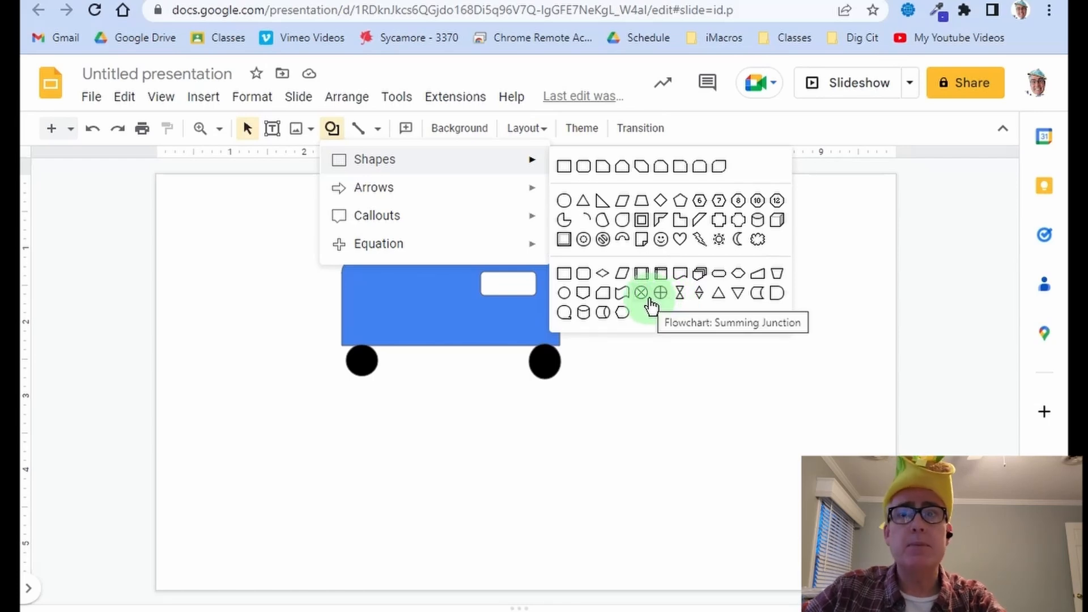
{"action": "left_click", "coordinate": [564, 169]}
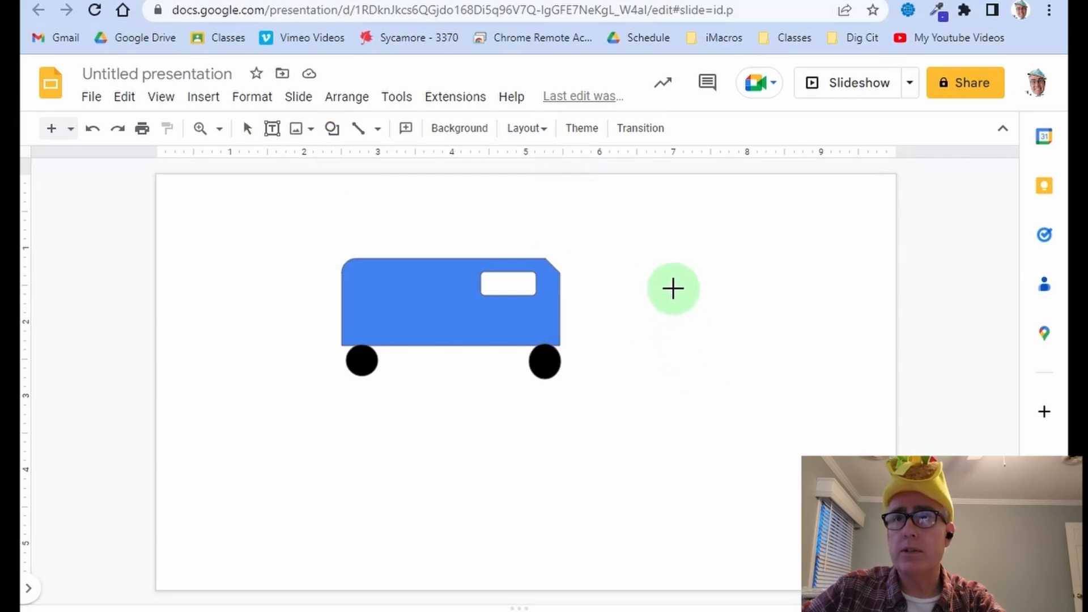
{"action": "left_click_drag", "start_coordinate": [671, 274], "coordinate": [710, 419]}
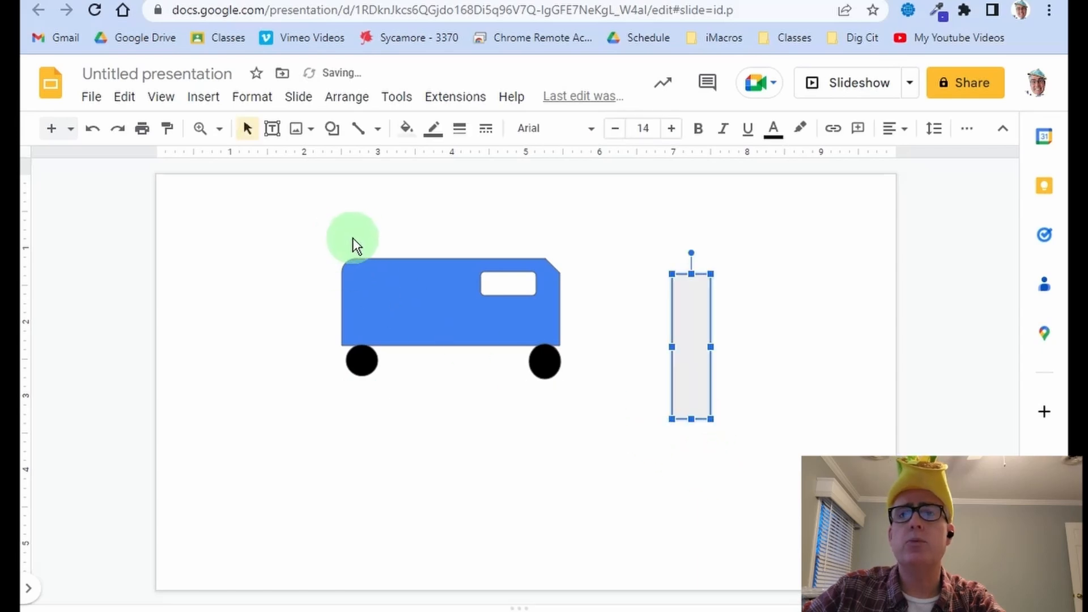
{"action": "left_click", "coordinate": [405, 132]}
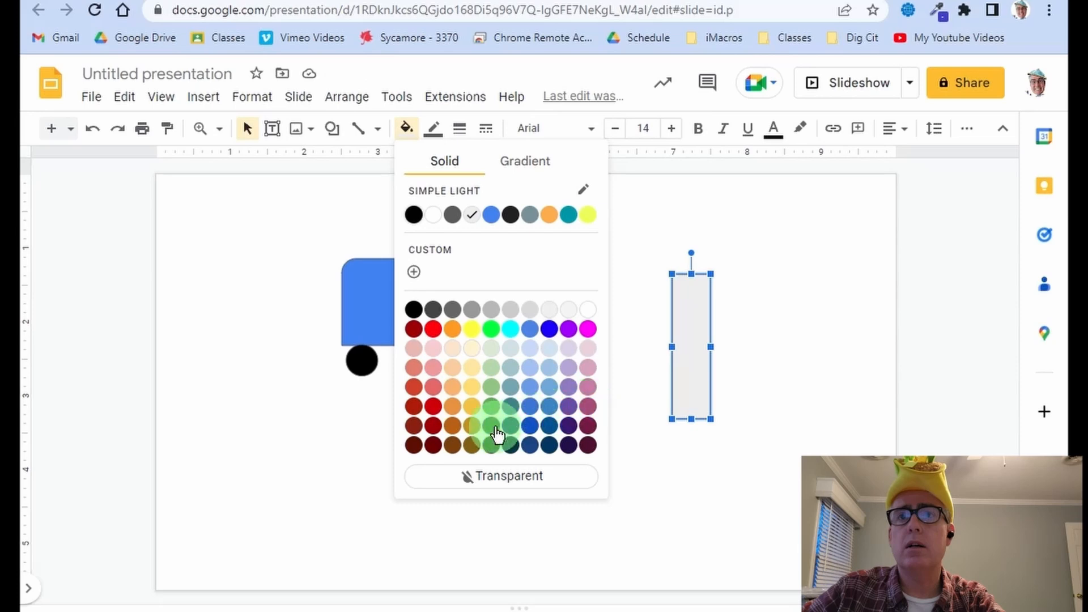
{"action": "left_click", "coordinate": [454, 445]}
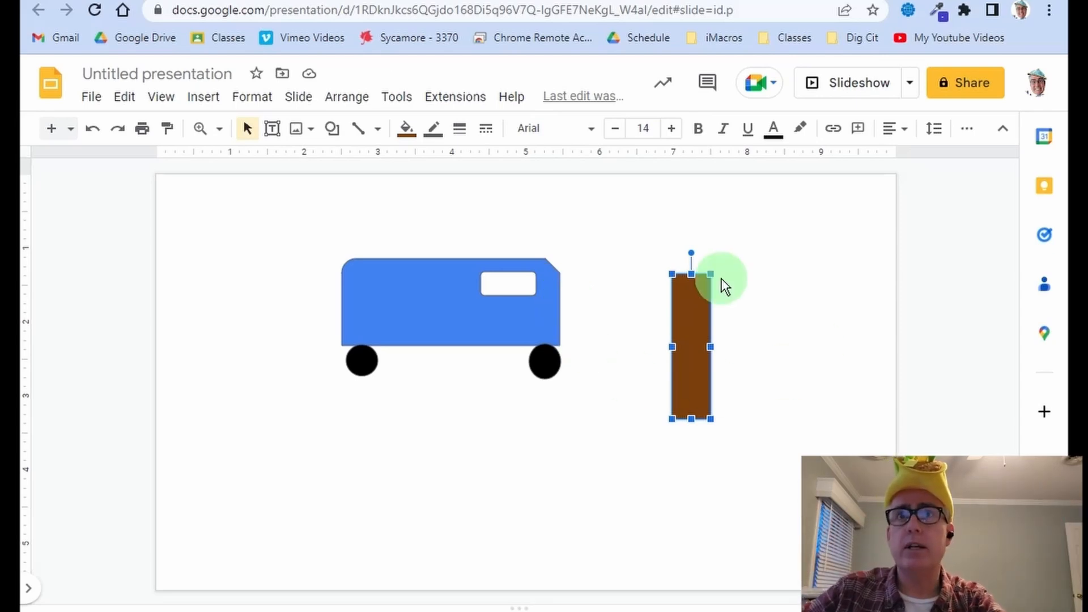
Draw a cloud about 3.1 in wide and 1.3 in tall over the brown trunk's upper end and fill it medium green.
{"action": "left_click", "coordinate": [333, 130]}
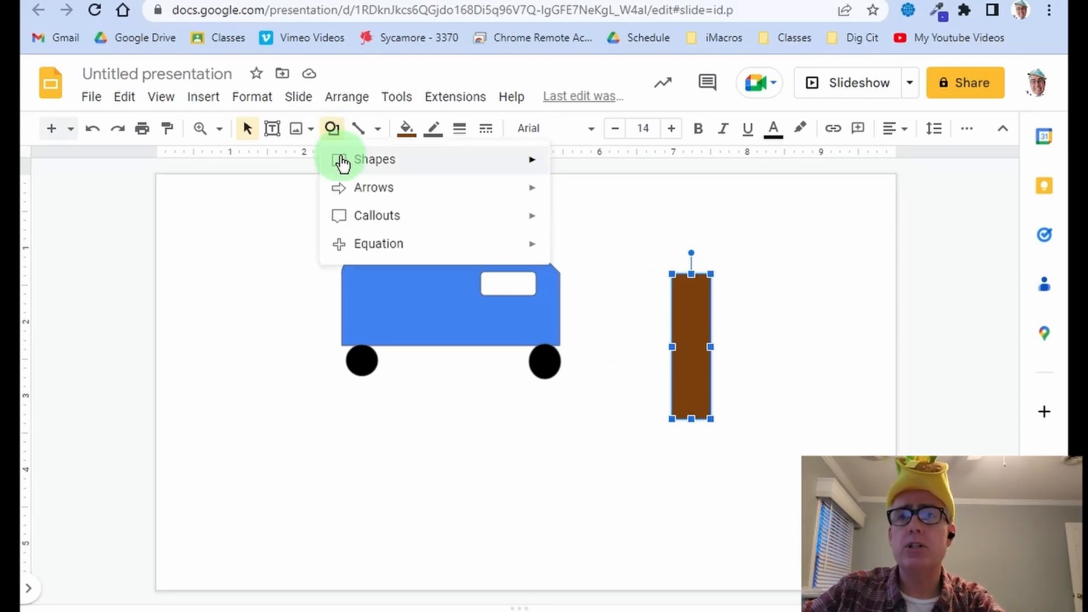
{"action": "left_click", "coordinate": [343, 162]}
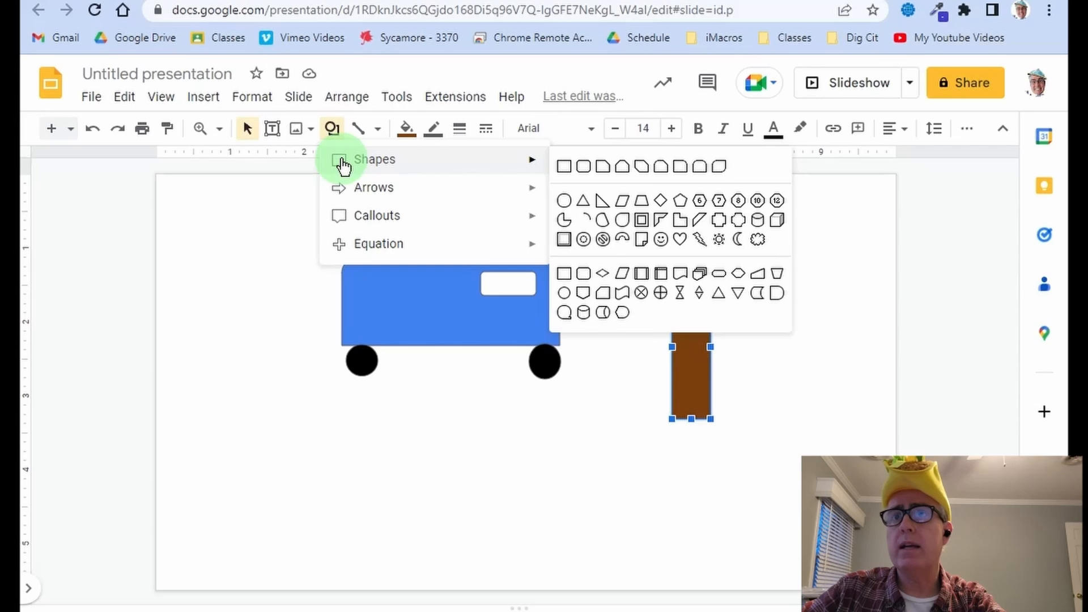
{"action": "left_click", "coordinate": [756, 243]}
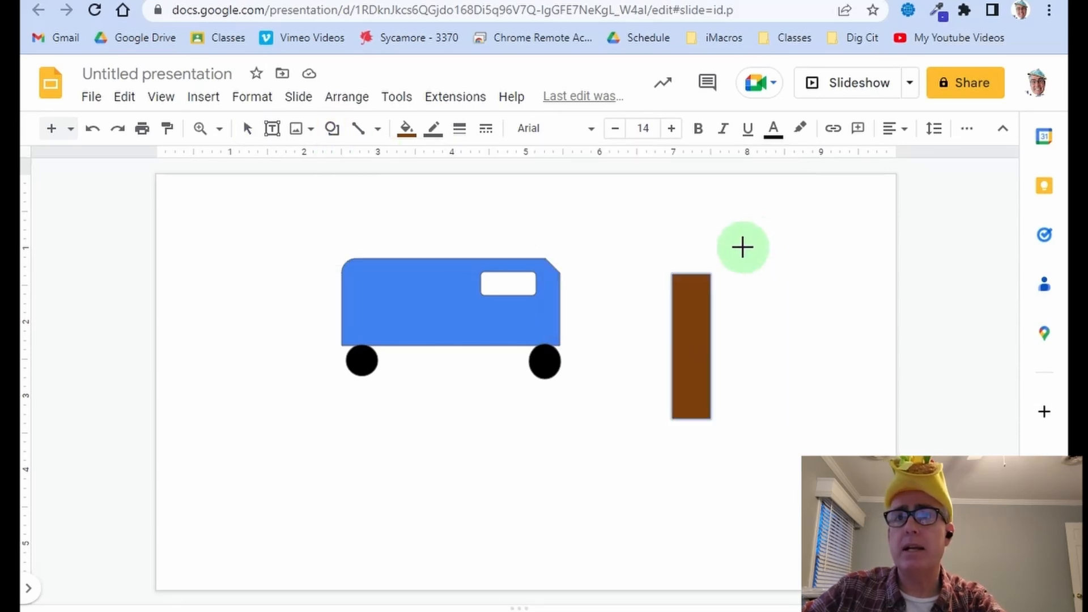
{"action": "left_click_drag", "start_coordinate": [590, 204], "coordinate": [816, 303]}
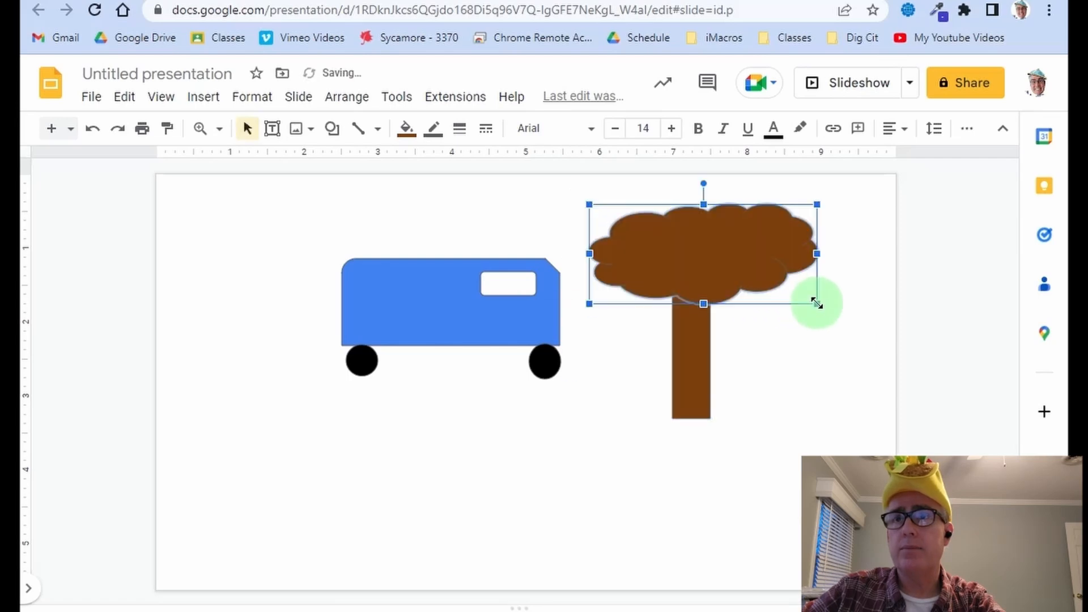
{"action": "left_click", "coordinate": [408, 135]}
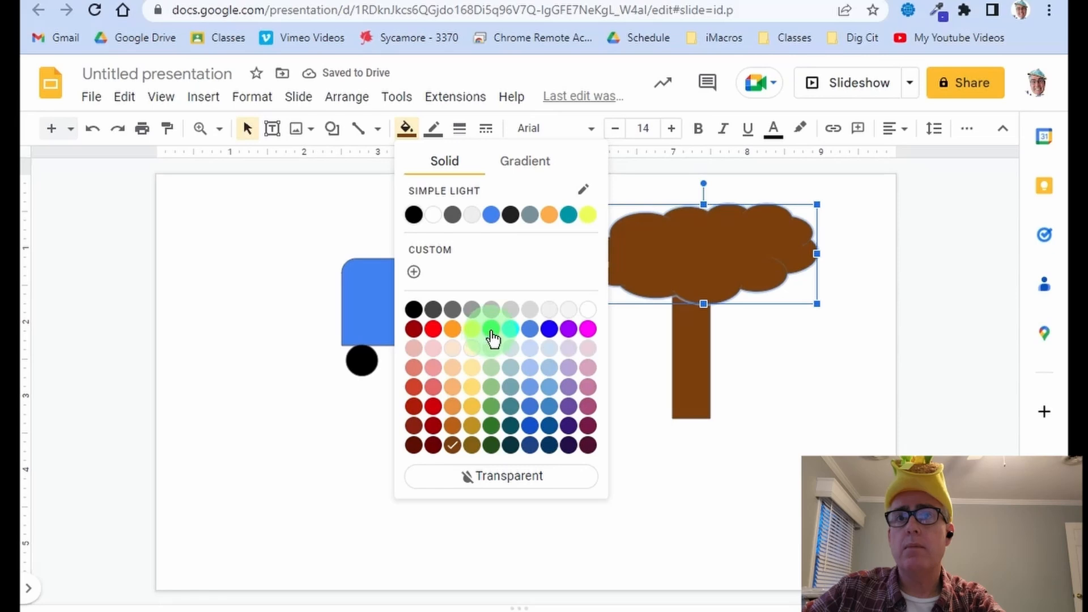
{"action": "left_click", "coordinate": [490, 406]}
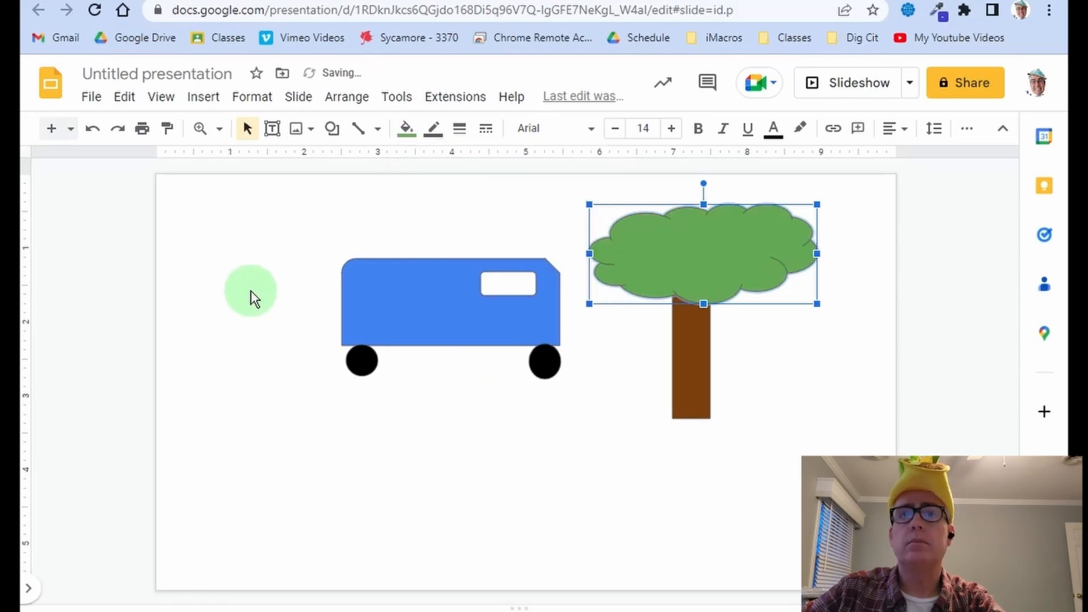
{"action": "left_click", "coordinate": [254, 242]}
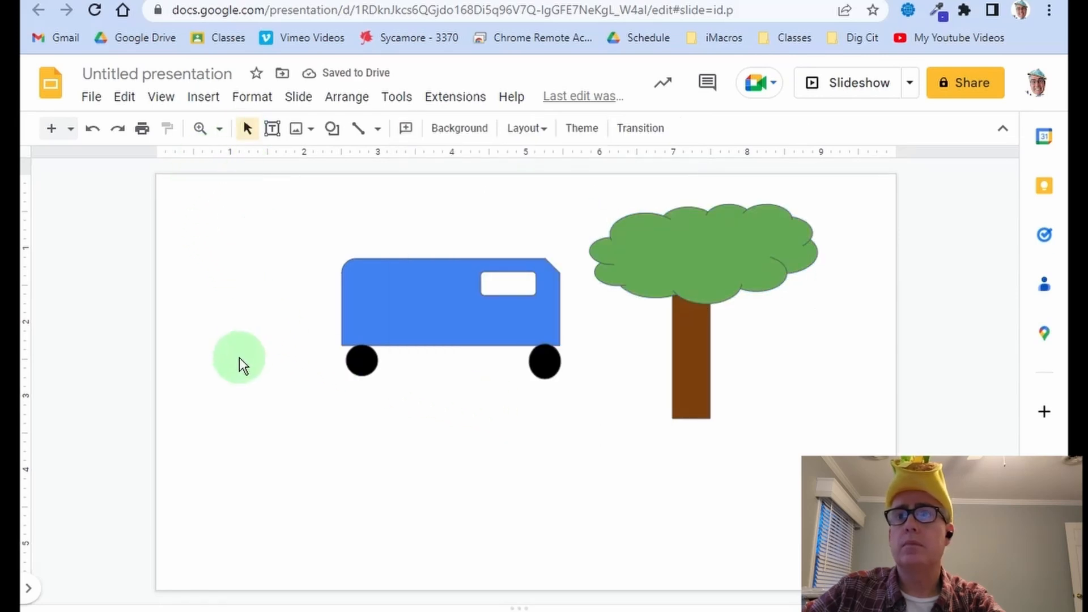